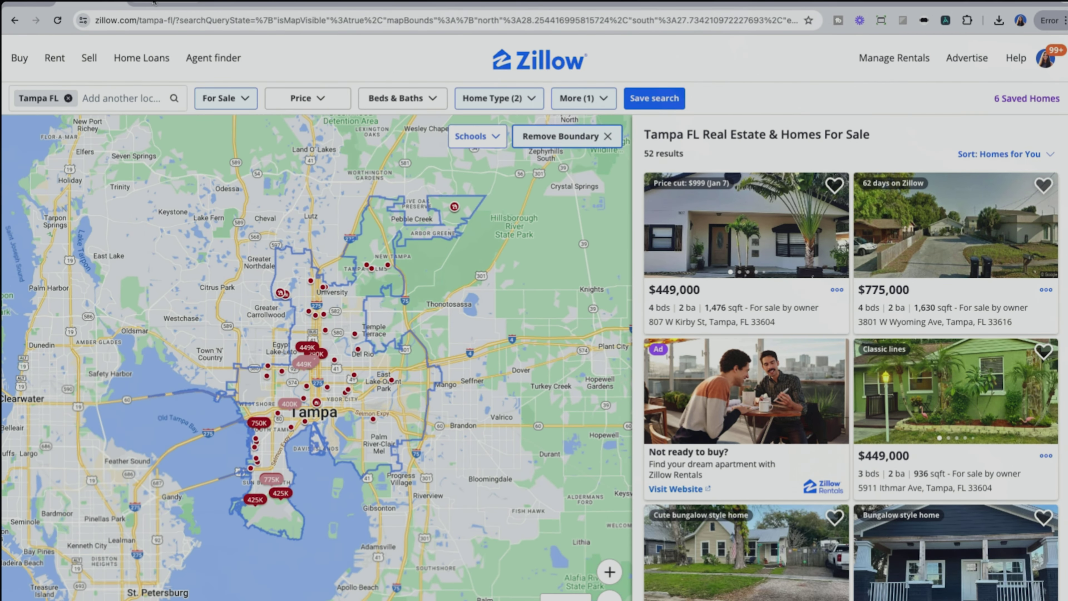
Step: Glance at the multi-tier Google Docs offer letter, then return to the Tampa FSBO By City dashboard
left_click(154, 2)
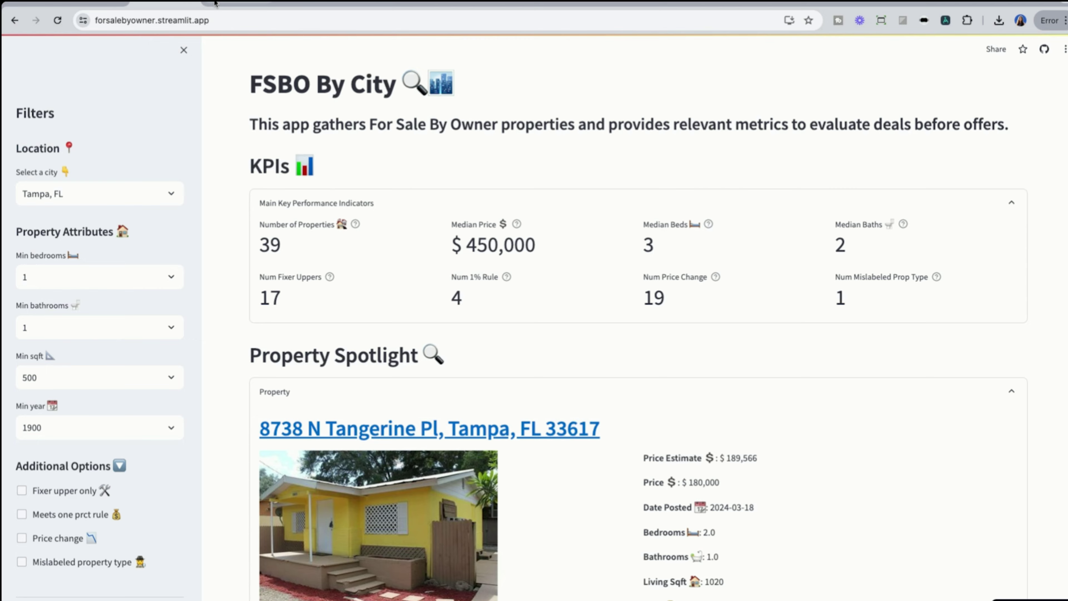
left_click(220, 3)
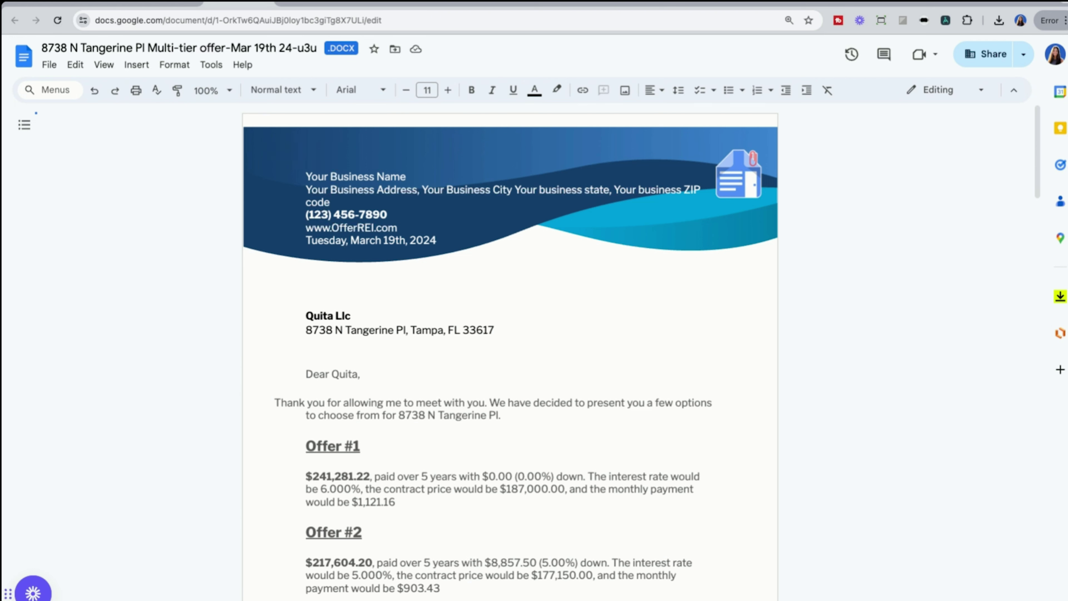
left_click(157, 3)
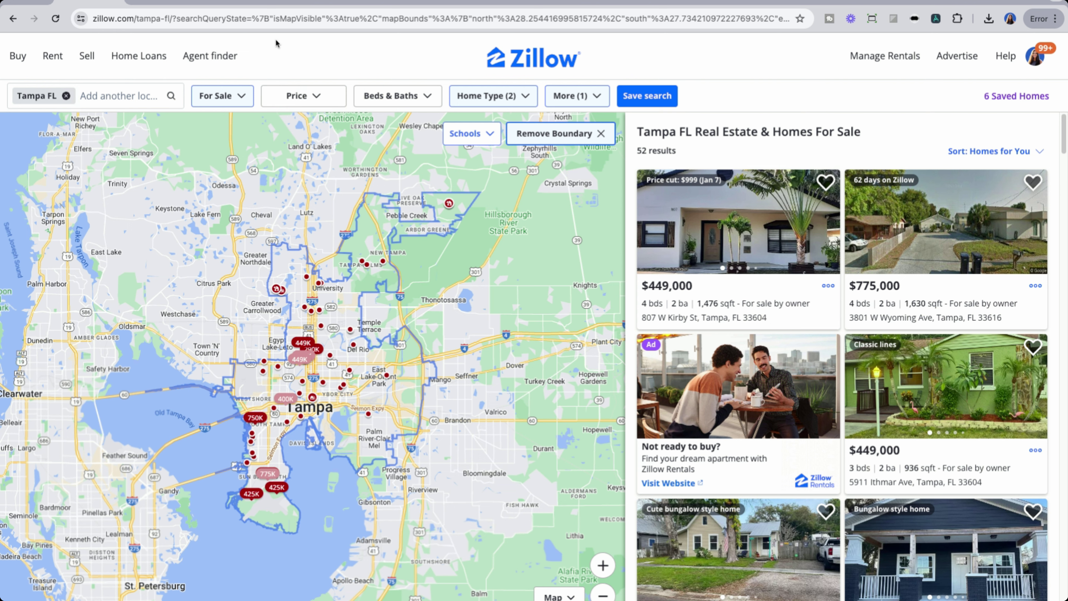
Step: Review the For Sale, Home Type and More filters on Zillow's Tampa search, then close them
left_click(241, 100)
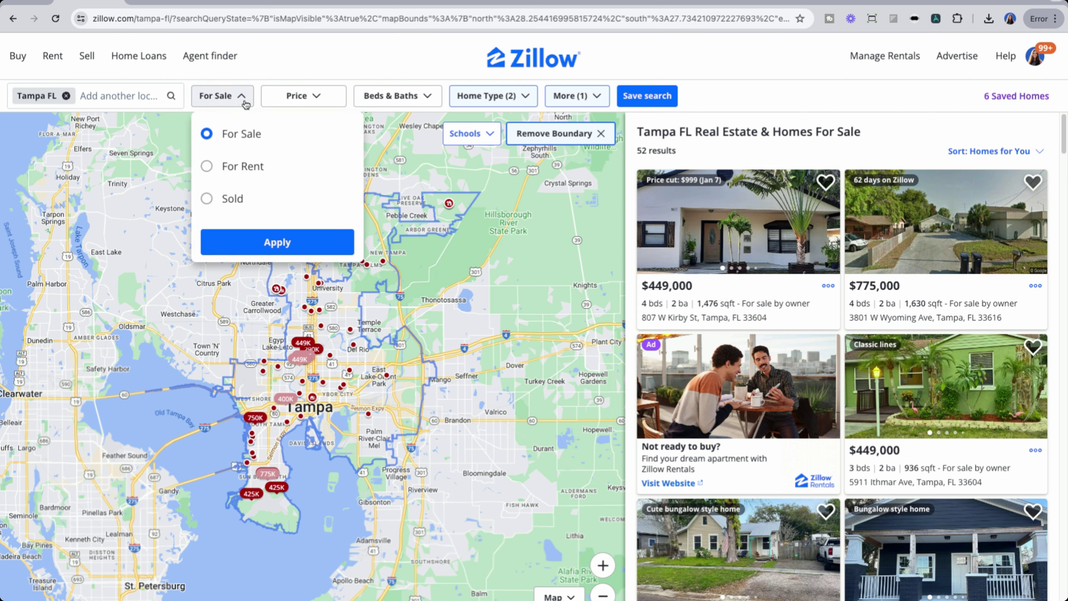
left_click(488, 96)
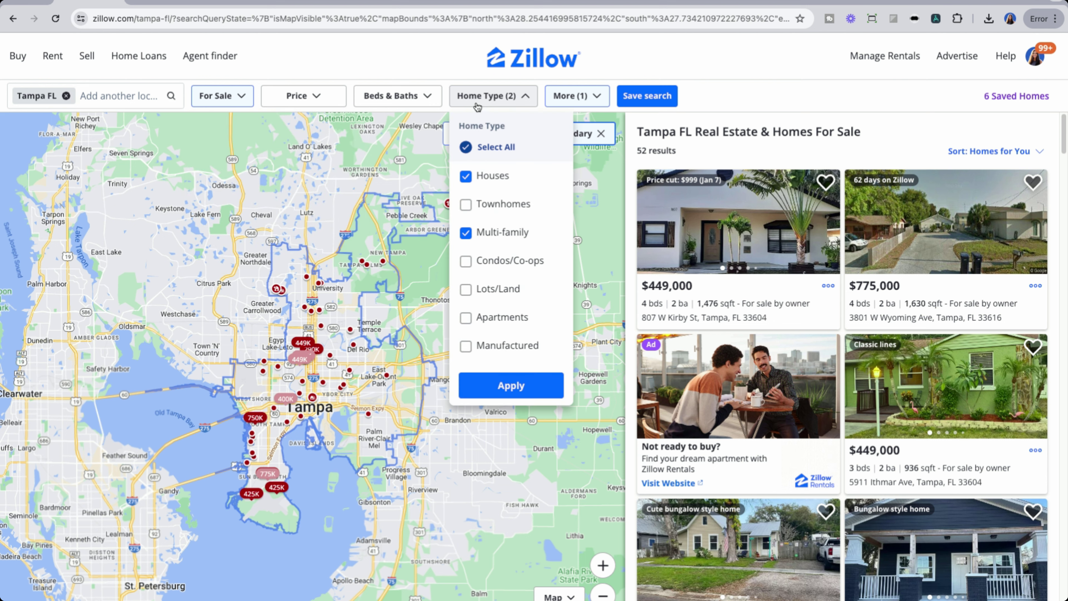
left_click(576, 96)
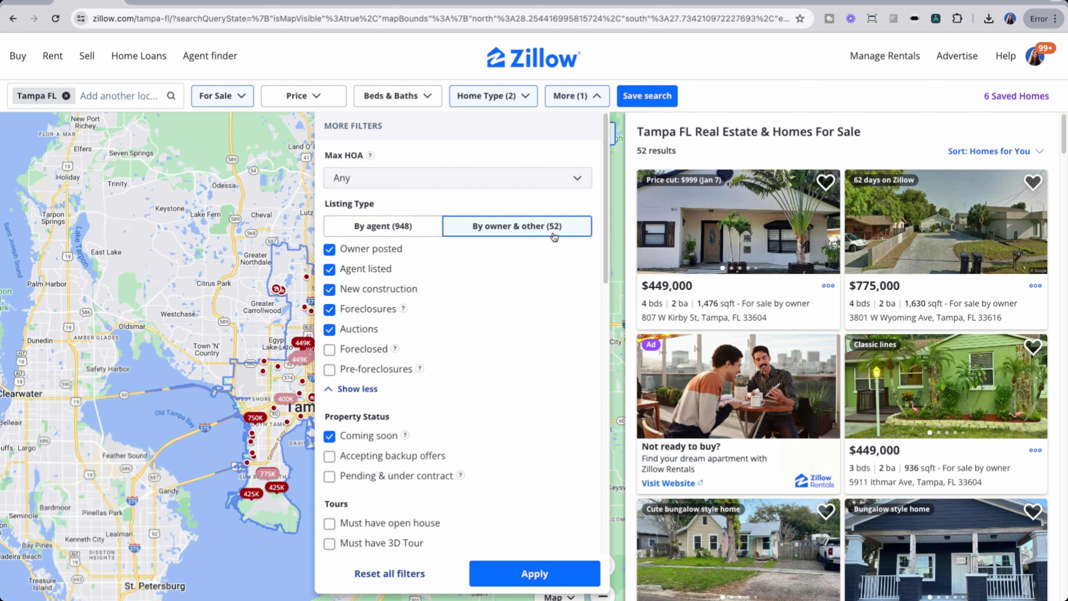
left_click(727, 92)
left_click(787, 248)
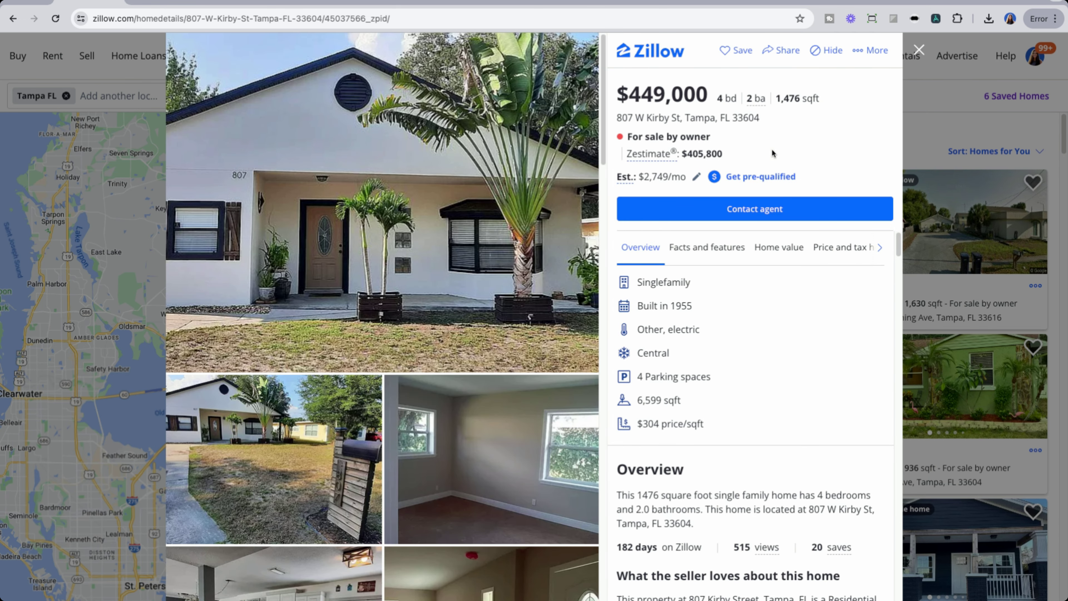
scroll(782, 470, "down", 1)
scroll(782, 467, "down", 5)
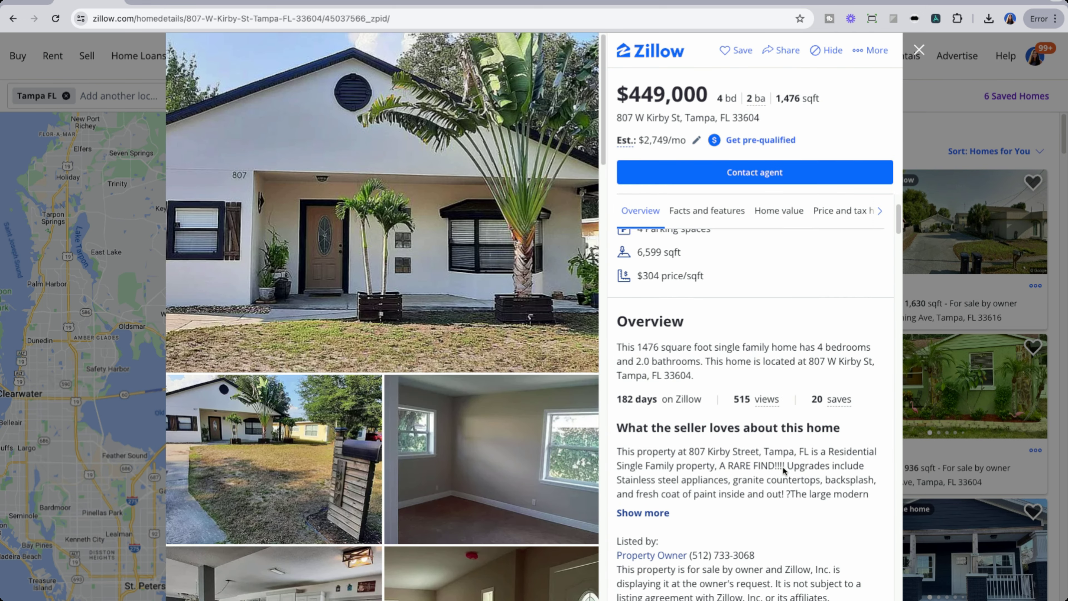
left_click_drag(770, 394, 689, 393)
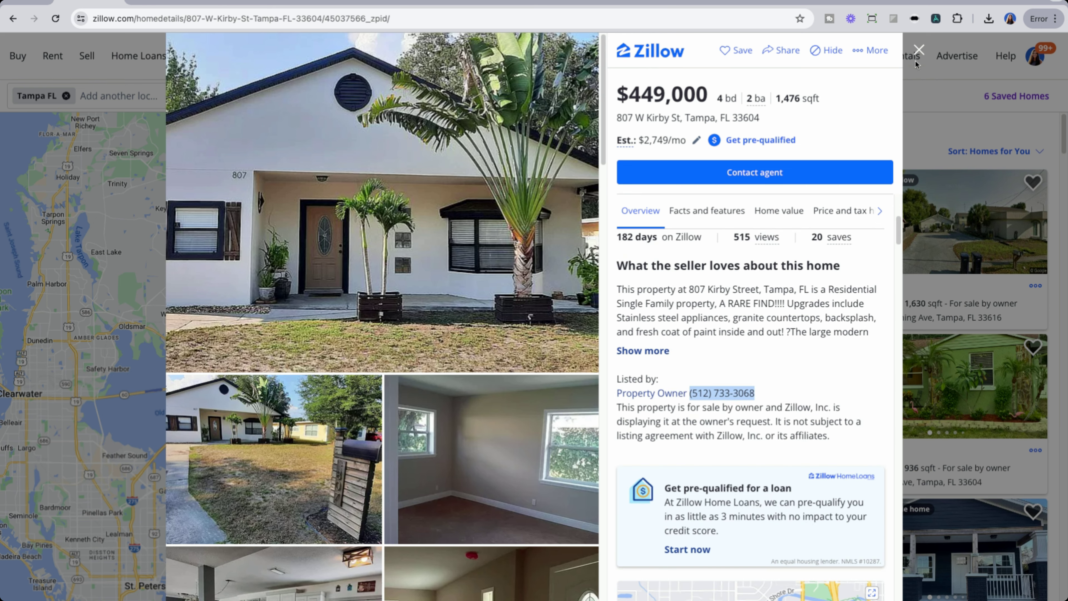
left_click(919, 51)
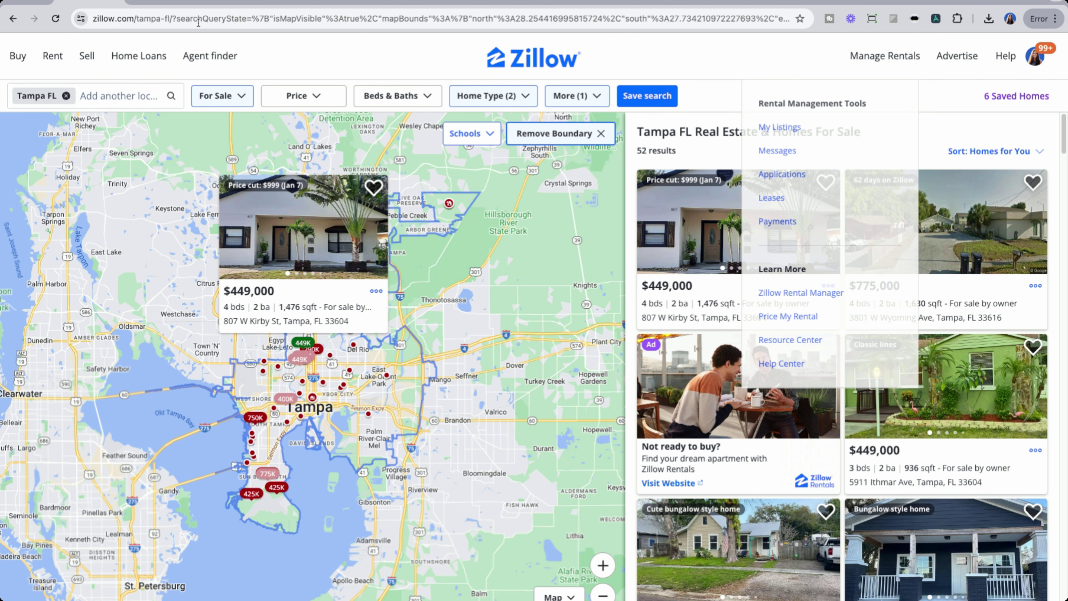
left_click(166, 2)
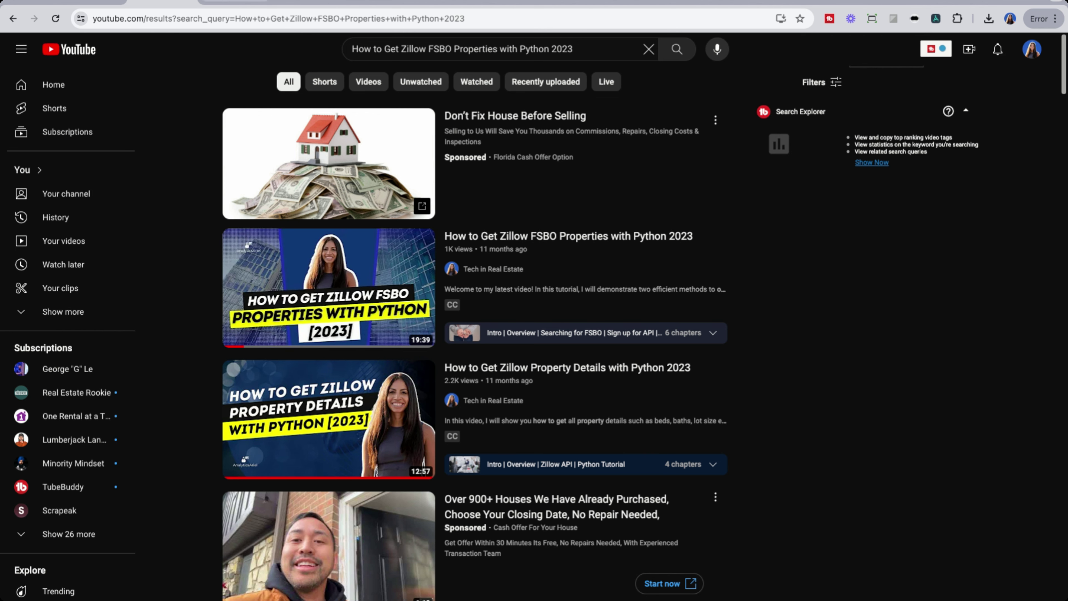
Step: Leave YouTube via the Zillow tab and reach the Tampa, FL FSBO By City dashboard
left_click(395, 2)
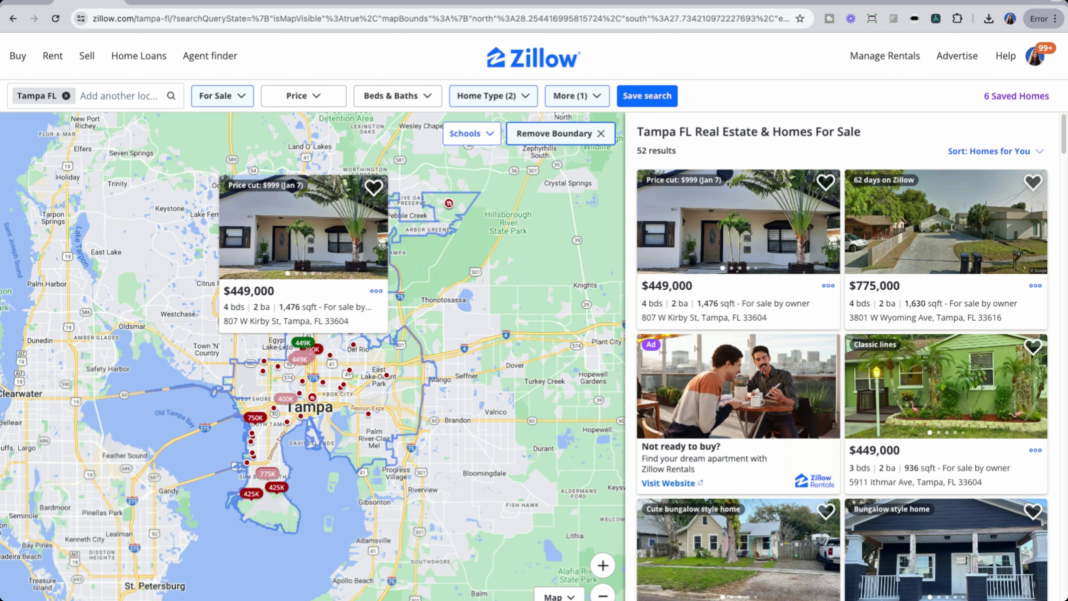
left_click(306, 5)
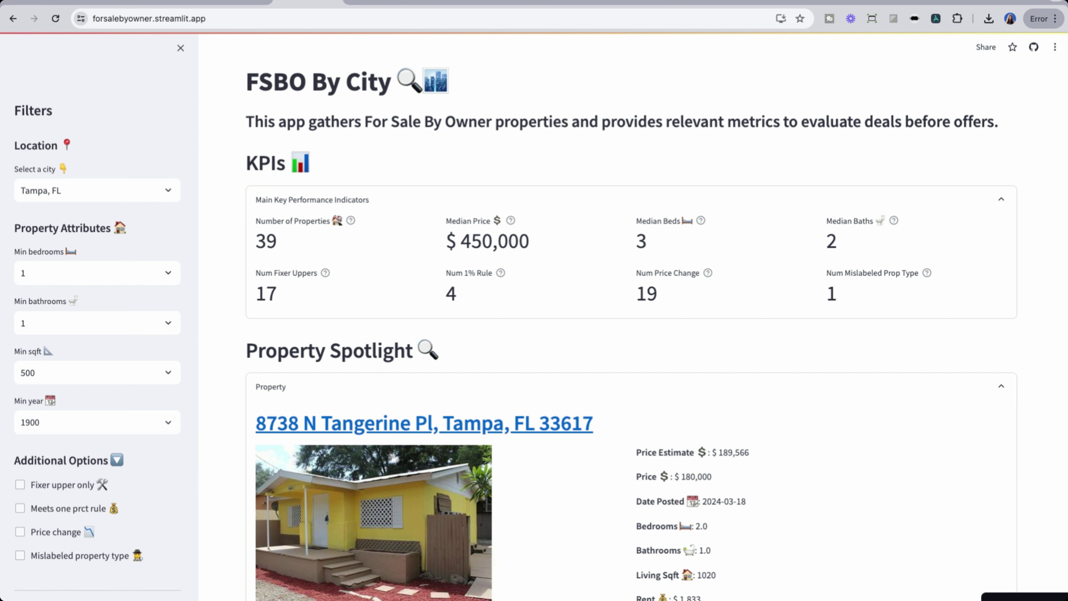
left_click(242, 4)
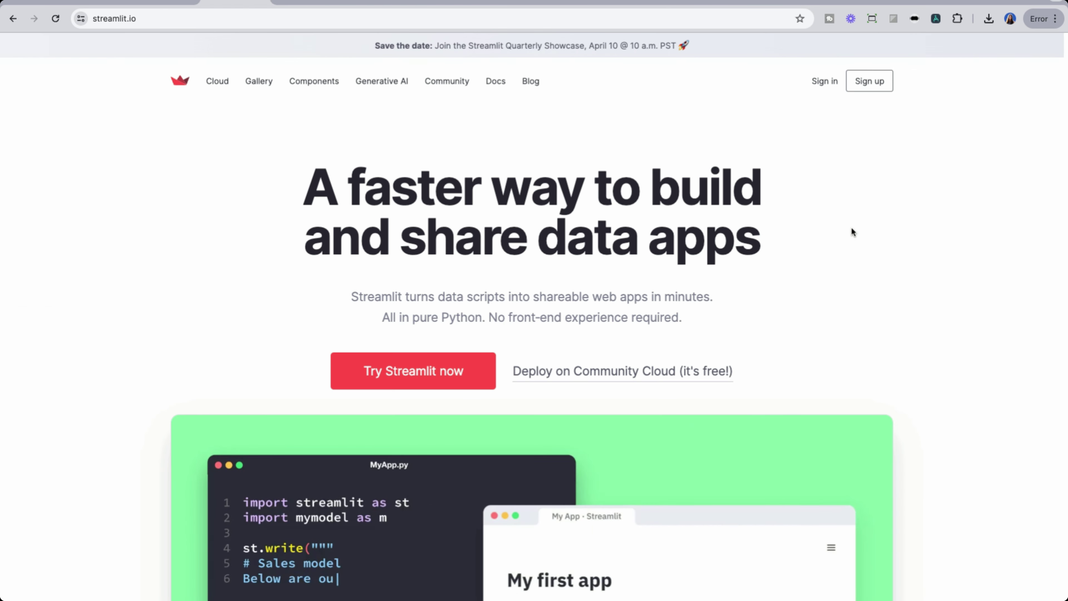
scroll(858, 249, "down", 4)
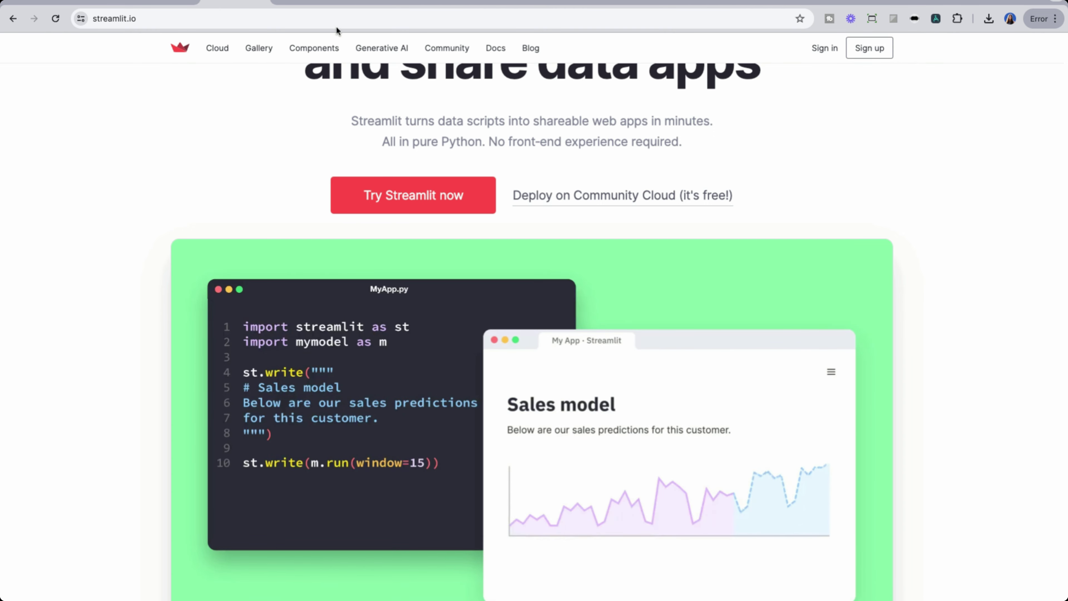
left_click(309, 4)
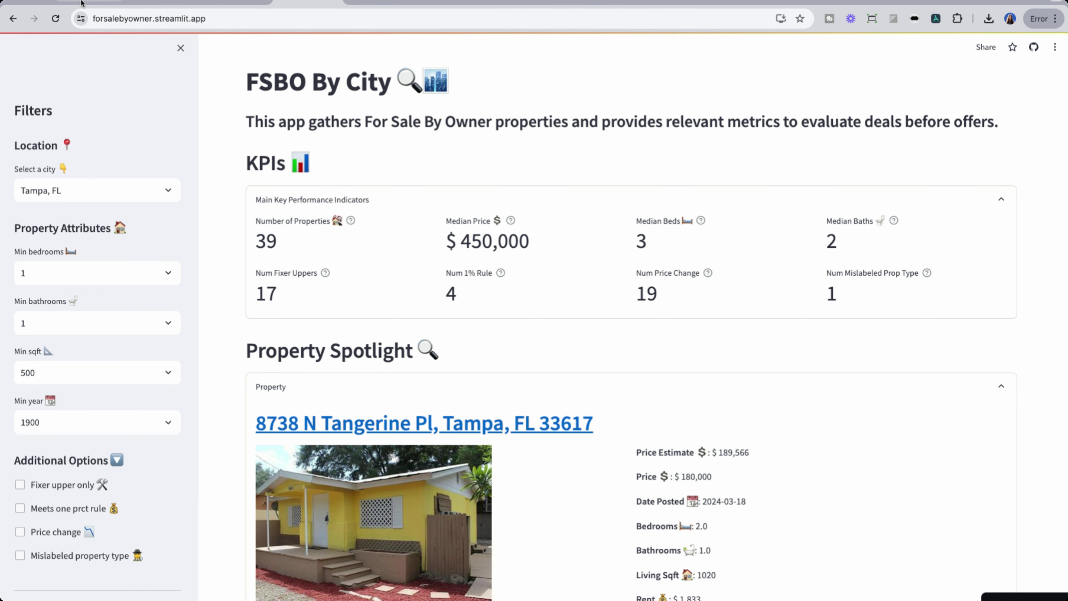
left_click(89, 5)
left_click(307, 5)
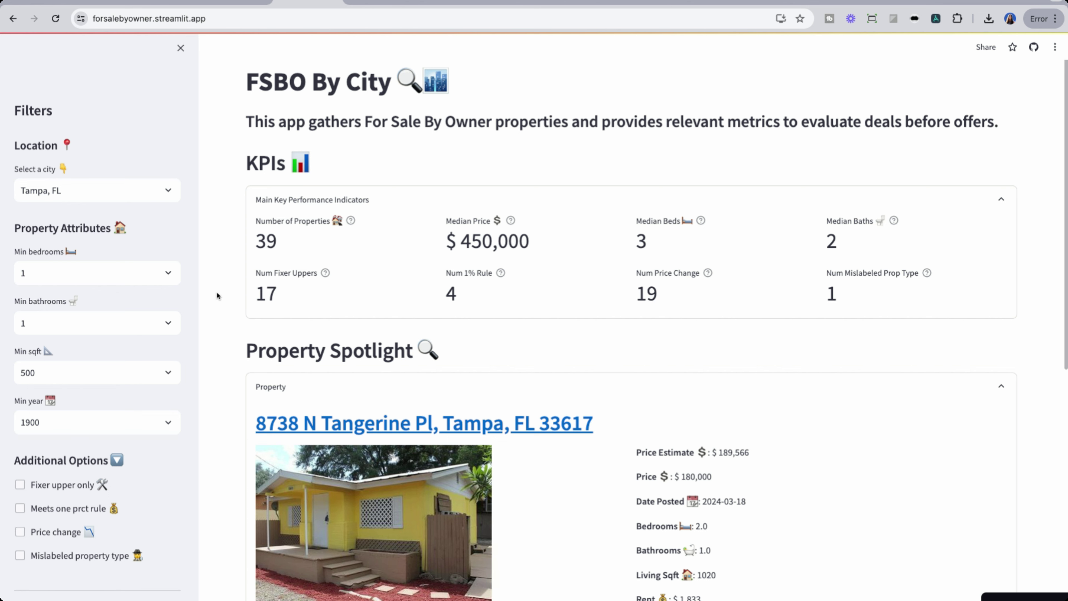
scroll(214, 358, "down", 5)
scroll(212, 364, "down", 6)
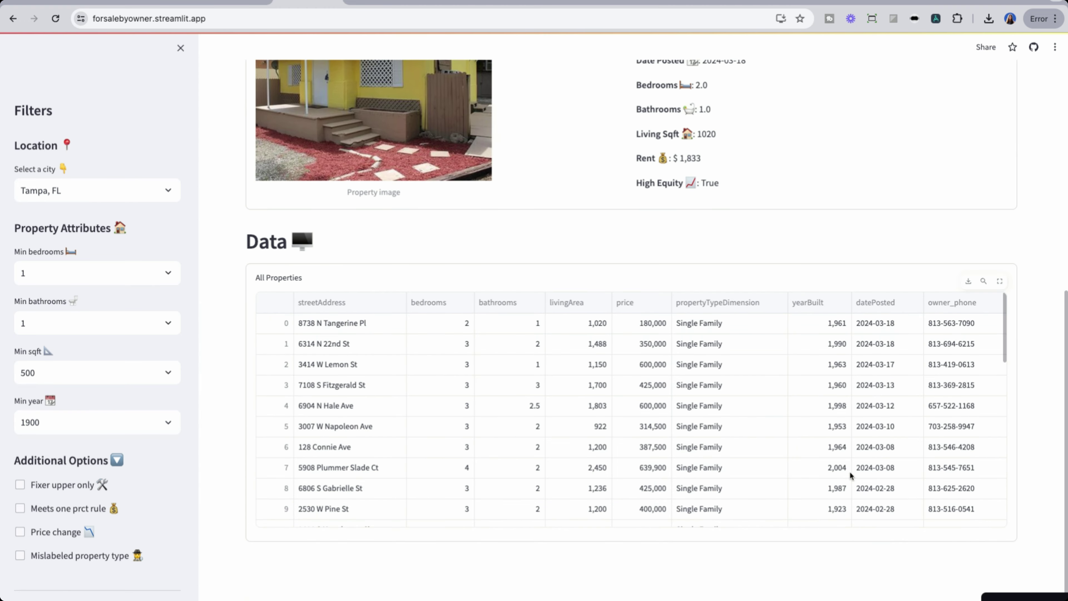
scroll(850, 475, "down", 8)
scroll(850, 474, "up", 8)
scroll(850, 474, "up", 1)
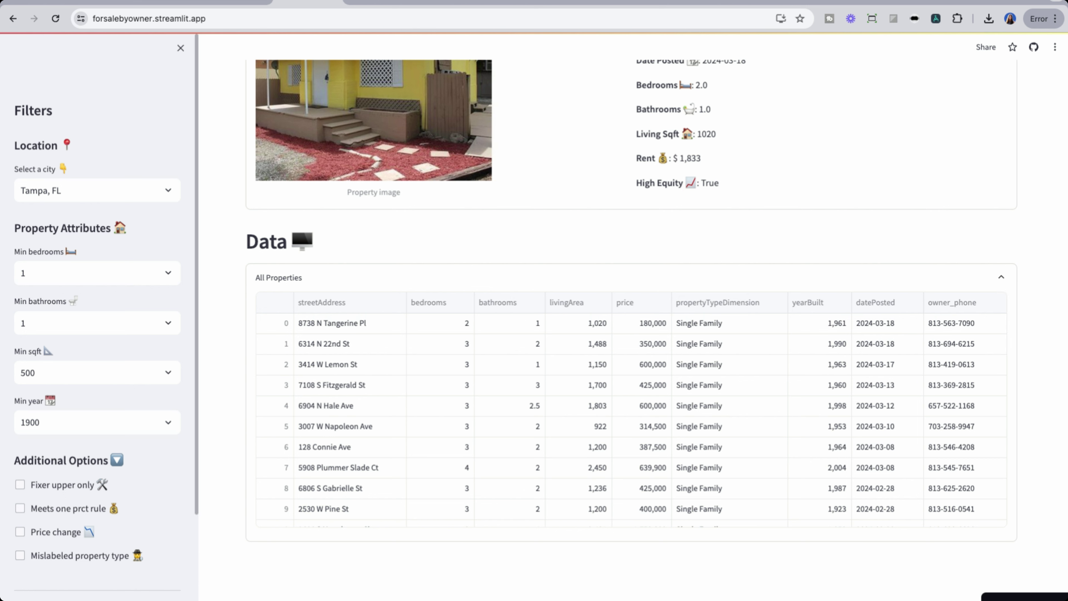
scroll(227, 419, "up", 5)
scroll(227, 418, "up", 3)
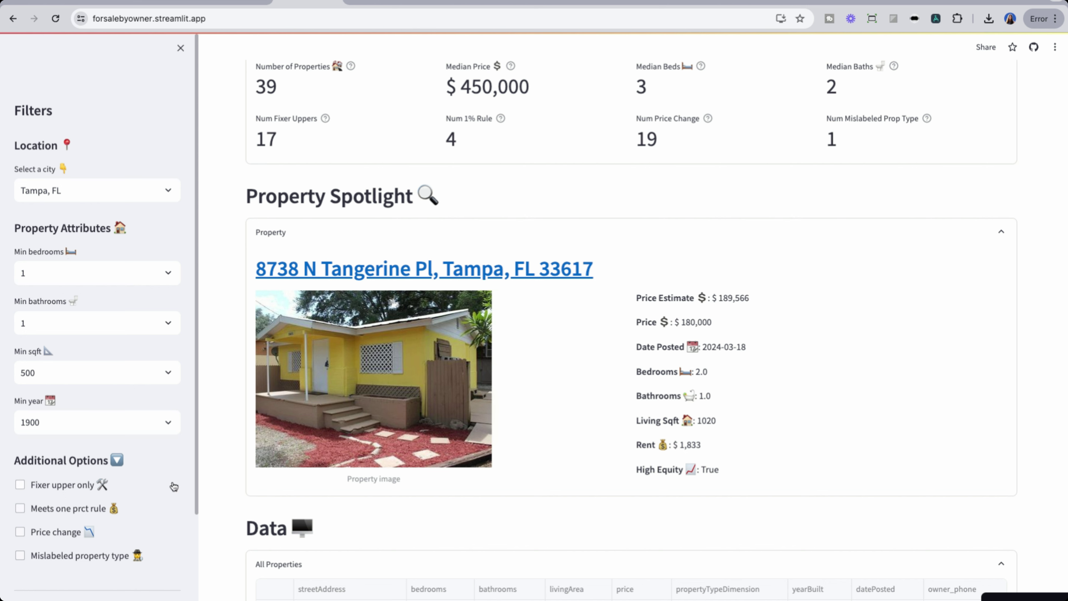
scroll(166, 487, "down", 2)
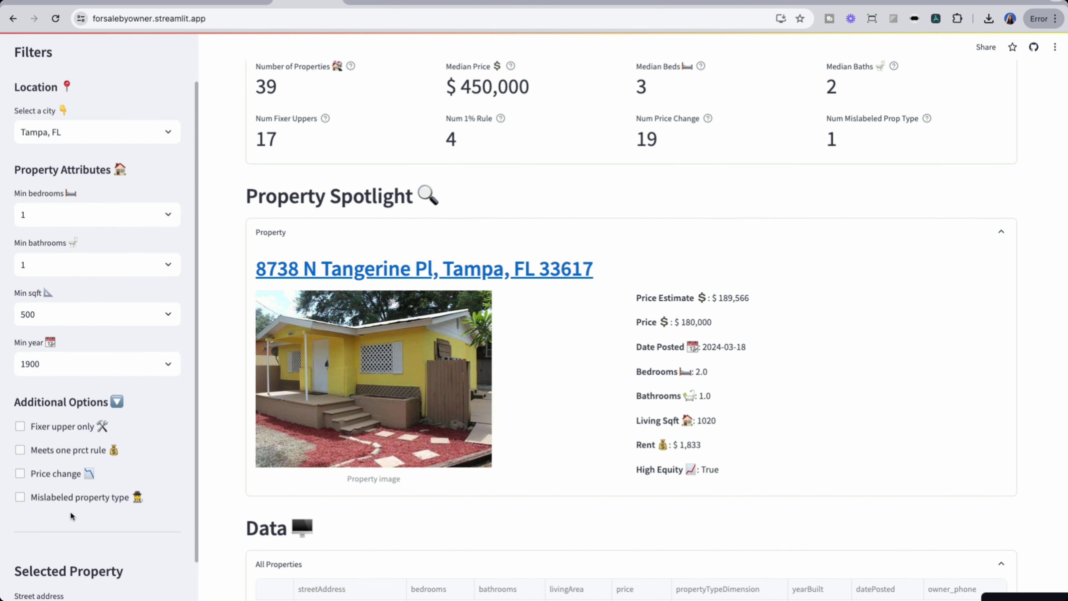
left_click(20, 497)
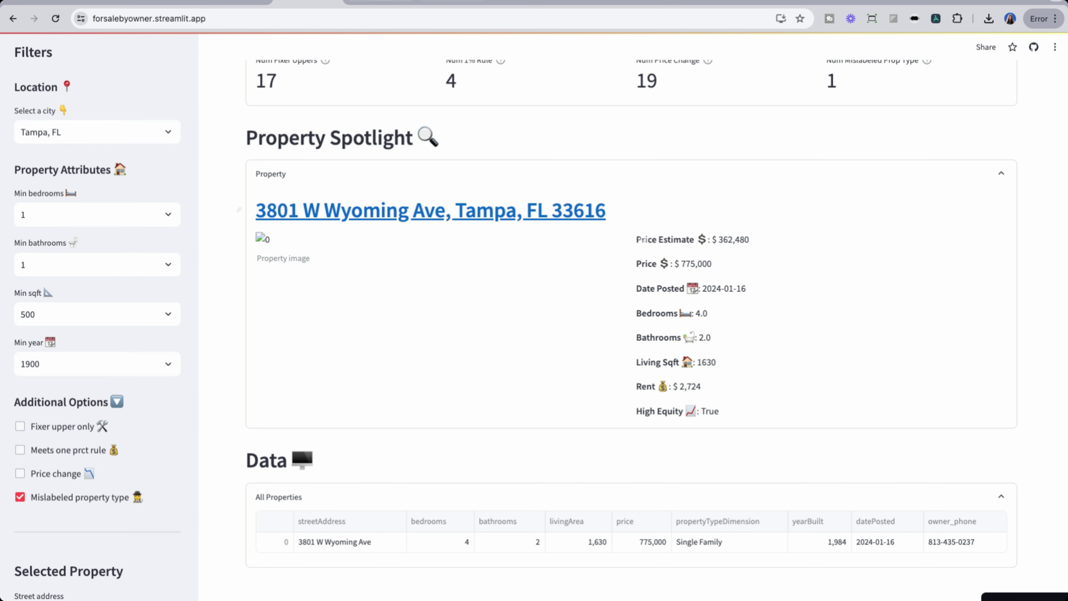
key("ctrl+Tab")
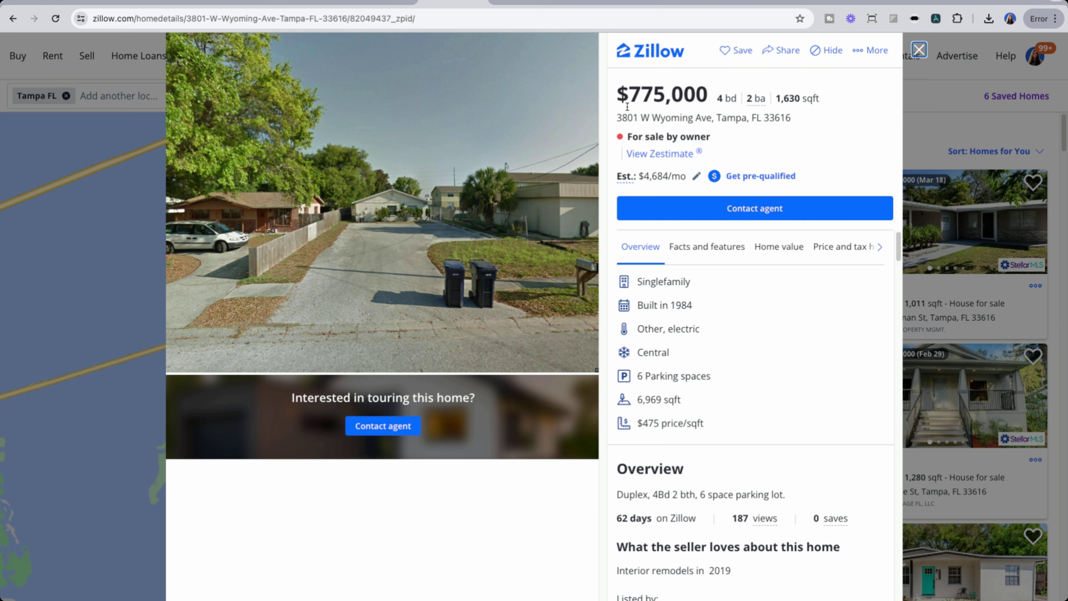
Step: Highlight the Singlefamily type and the duplex overview line, then return to the Streamlit FSBO app
double_click(658, 289)
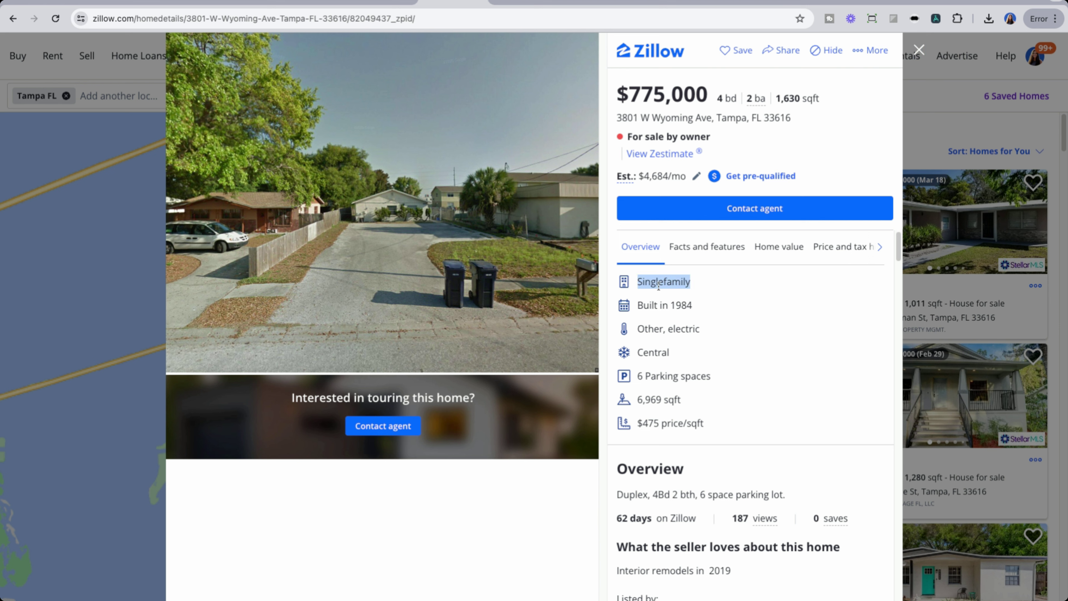
left_click_drag(616, 495, 719, 495)
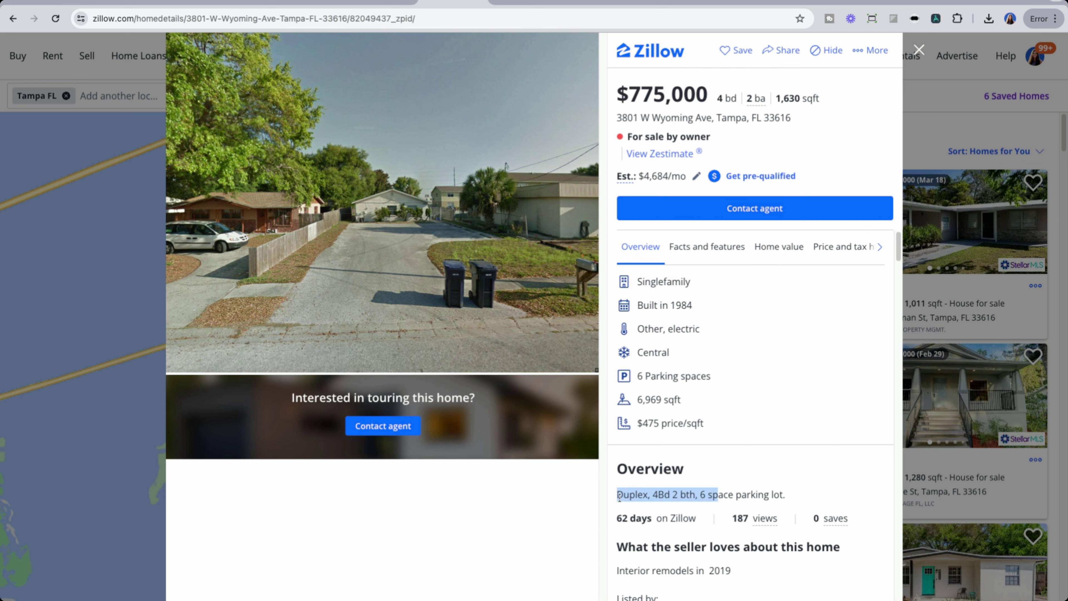
left_click_drag(617, 495, 815, 492)
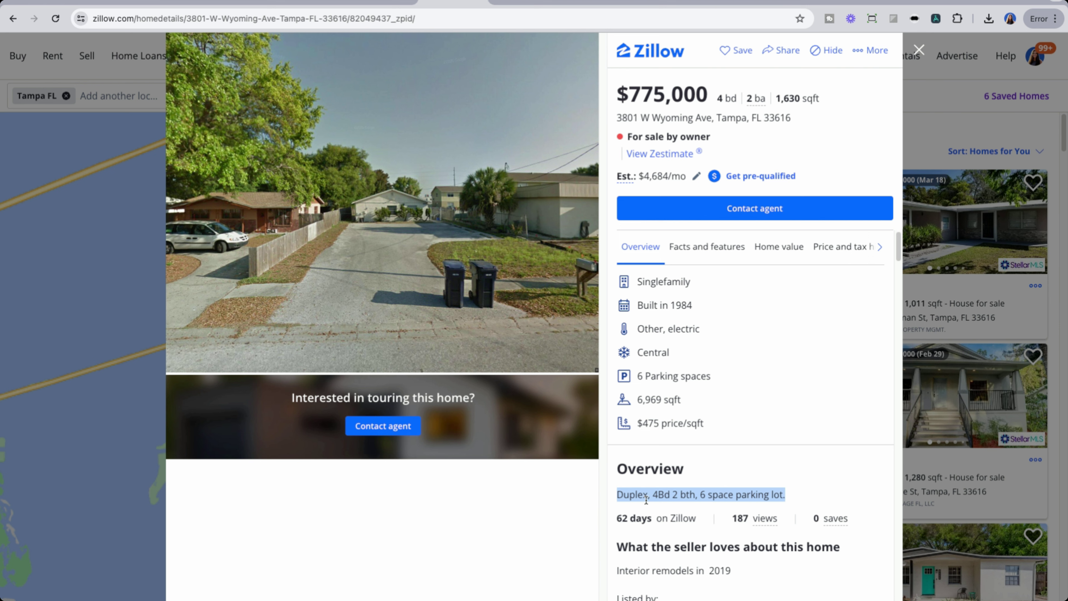
scroll(725, 472, "down", 5)
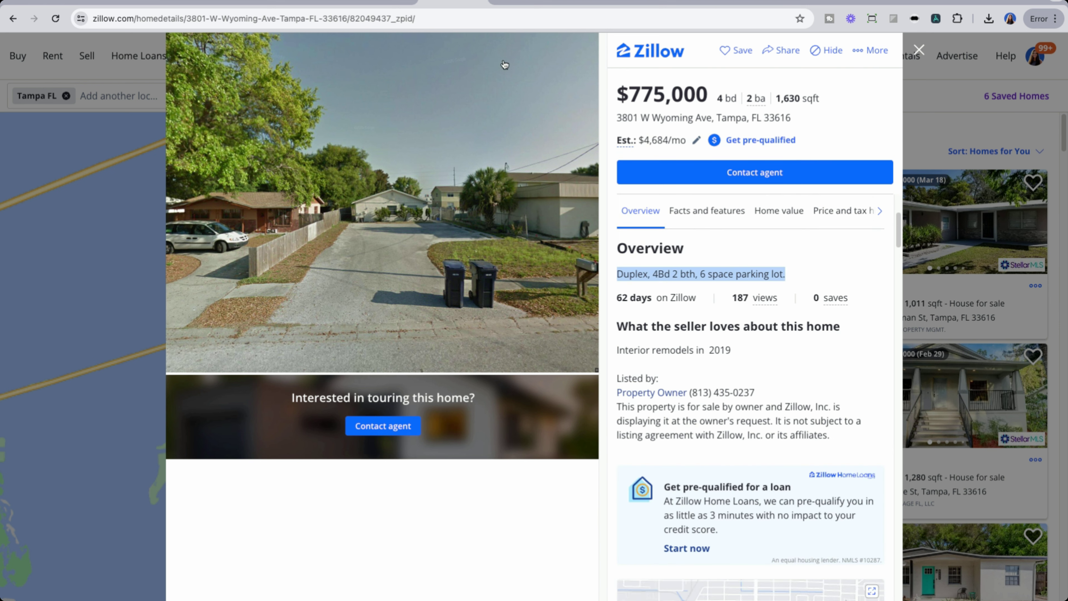
key("ctrl+shift+Tab")
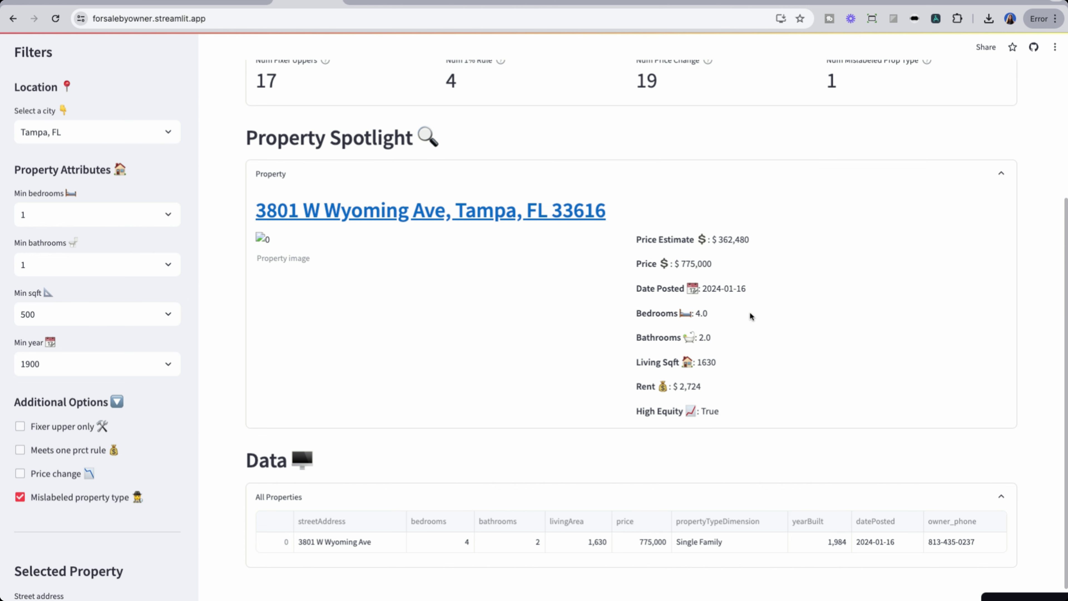
left_click(20, 496)
left_click(20, 450)
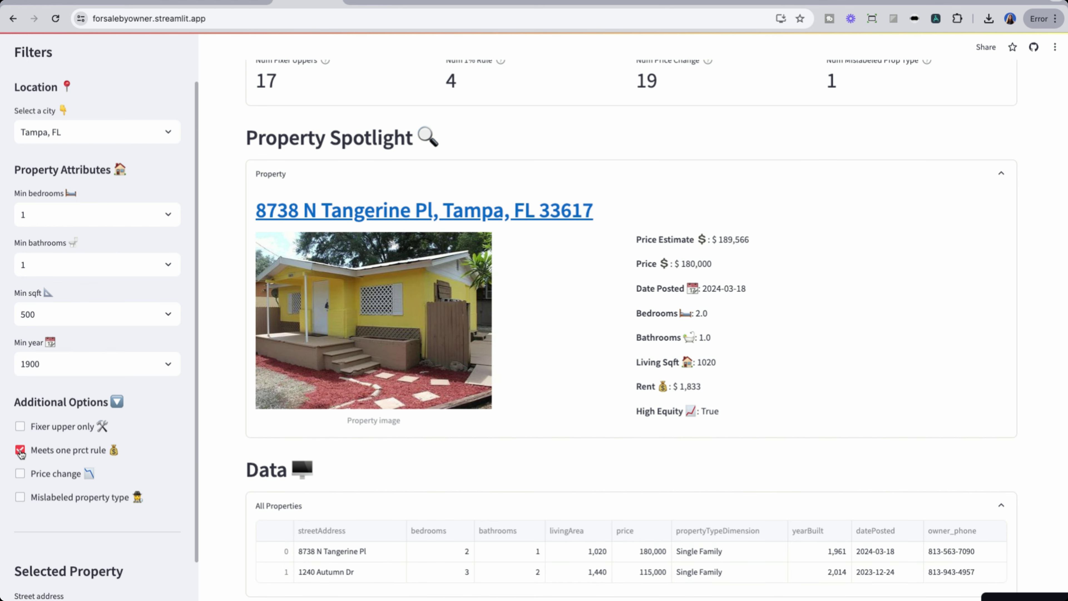
scroll(357, 520, "down", 2)
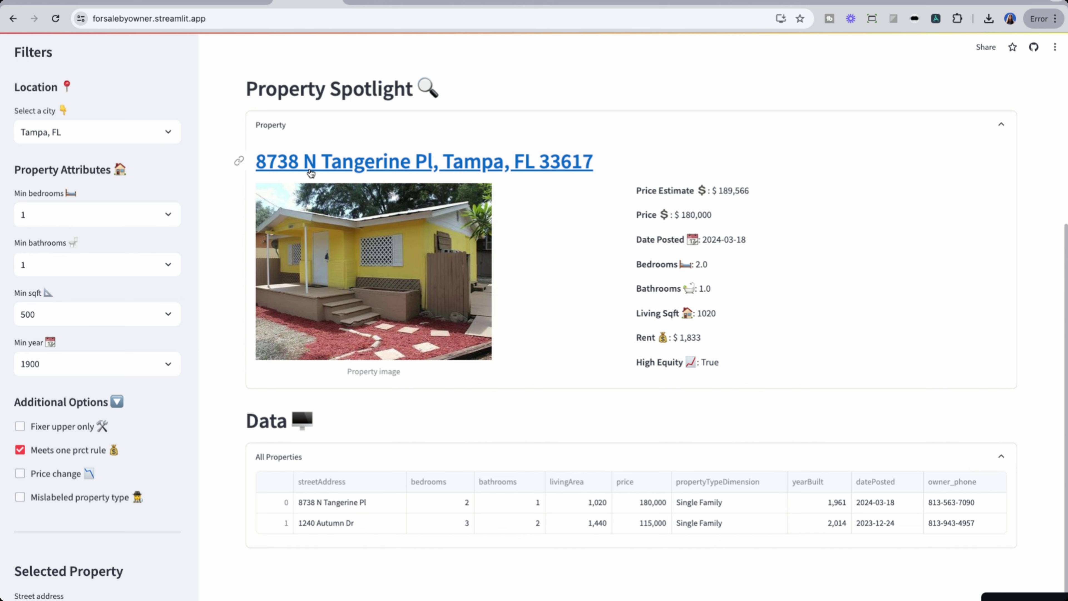
left_click(520, 172)
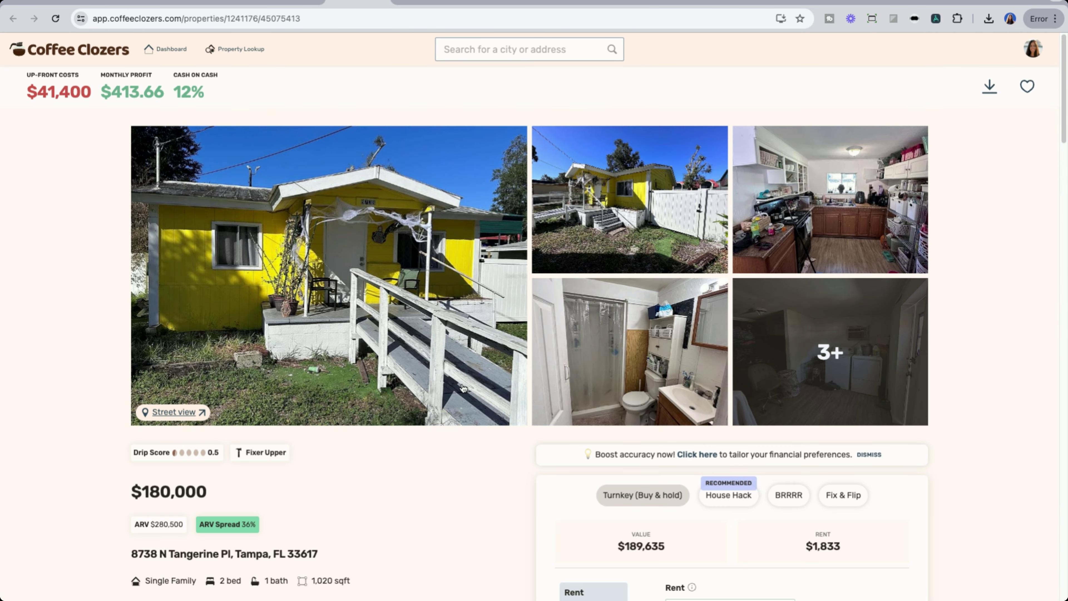
left_click(427, 355)
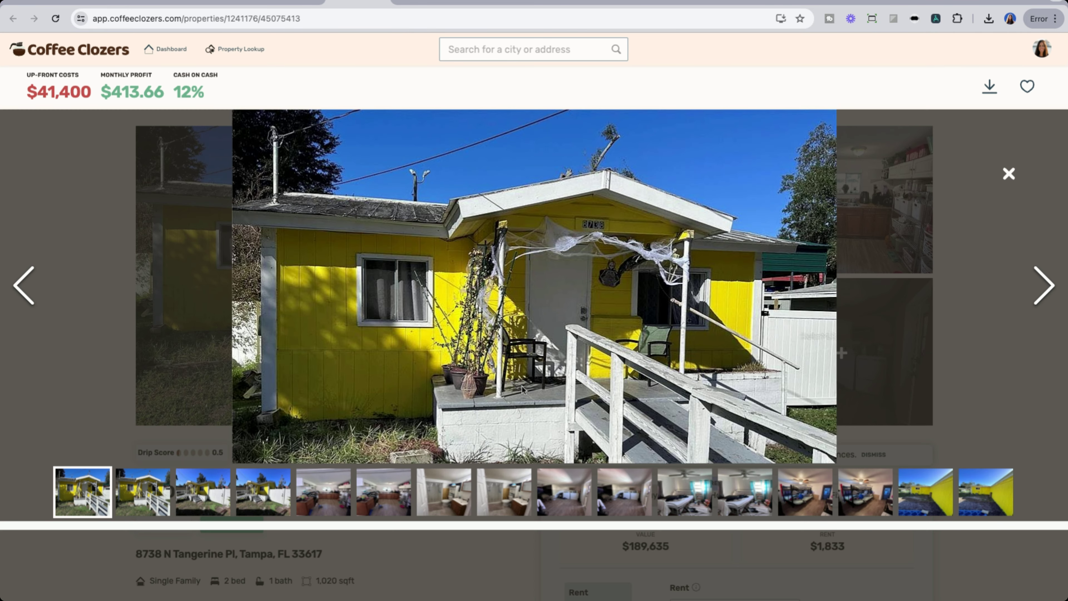
left_click(1045, 285)
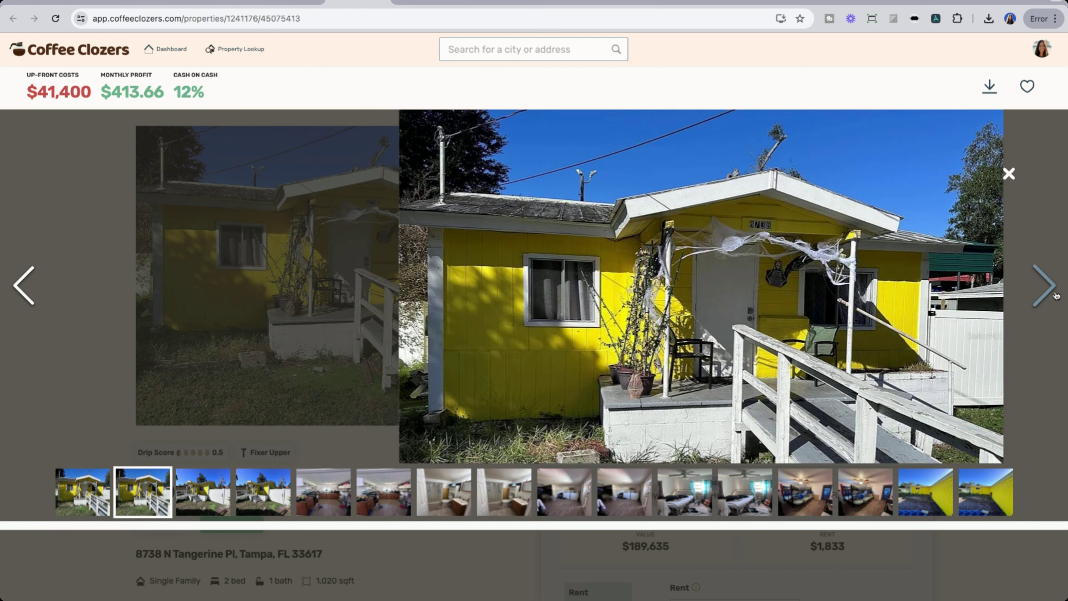
left_click(1045, 286)
left_click(1045, 285)
left_click(1045, 286)
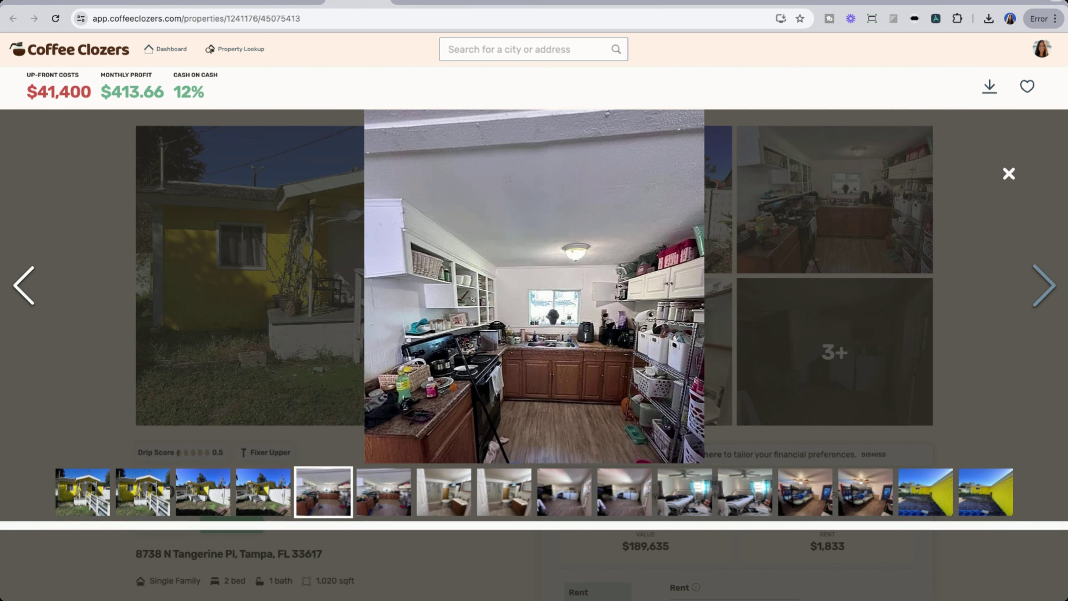
Step: Continue through the kitchen, bathroom, laundry and bedroom photos, then close the gallery
left_click(1045, 286)
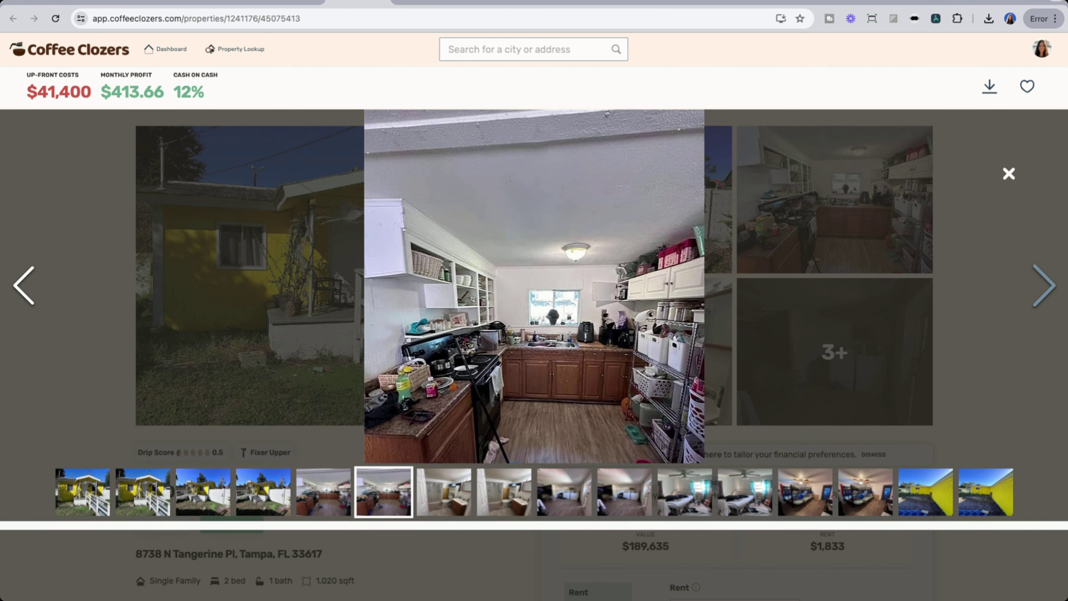
left_click(1044, 285)
left_click(1045, 285)
left_click(1045, 286)
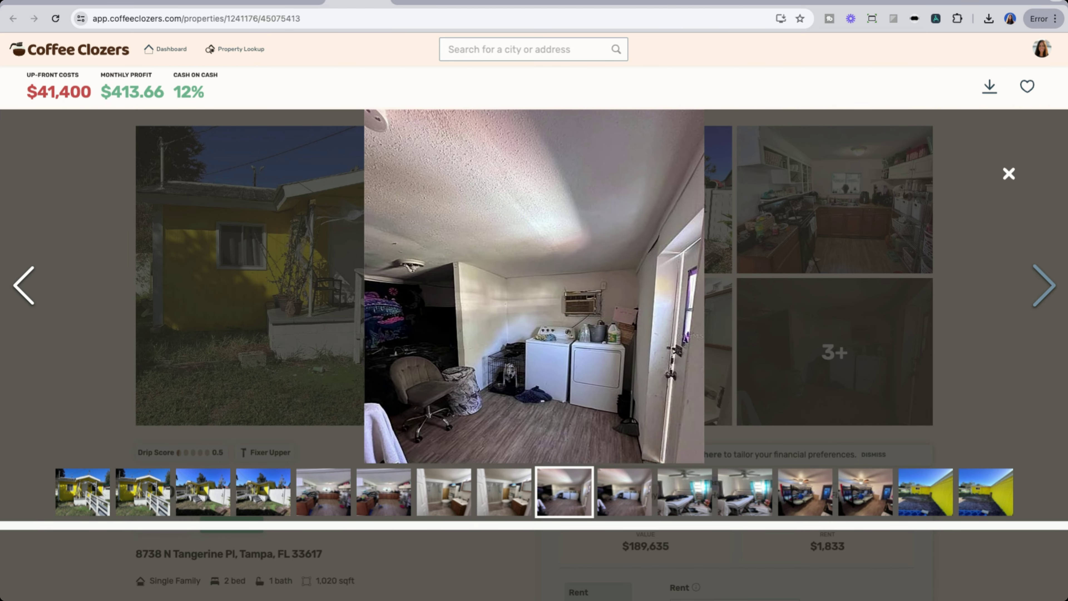
left_click(1039, 290)
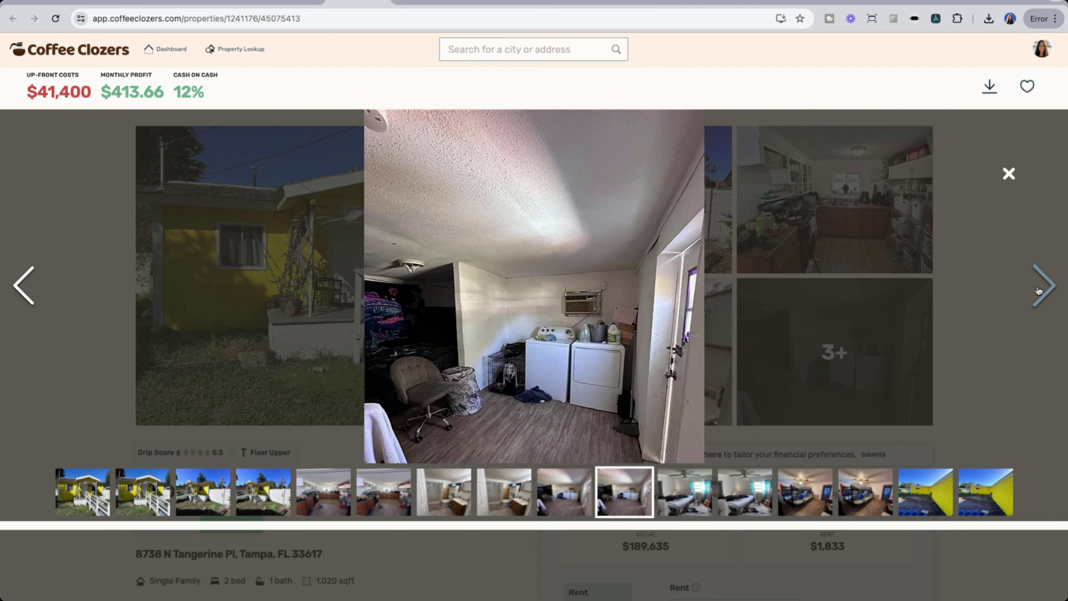
left_click(1038, 290)
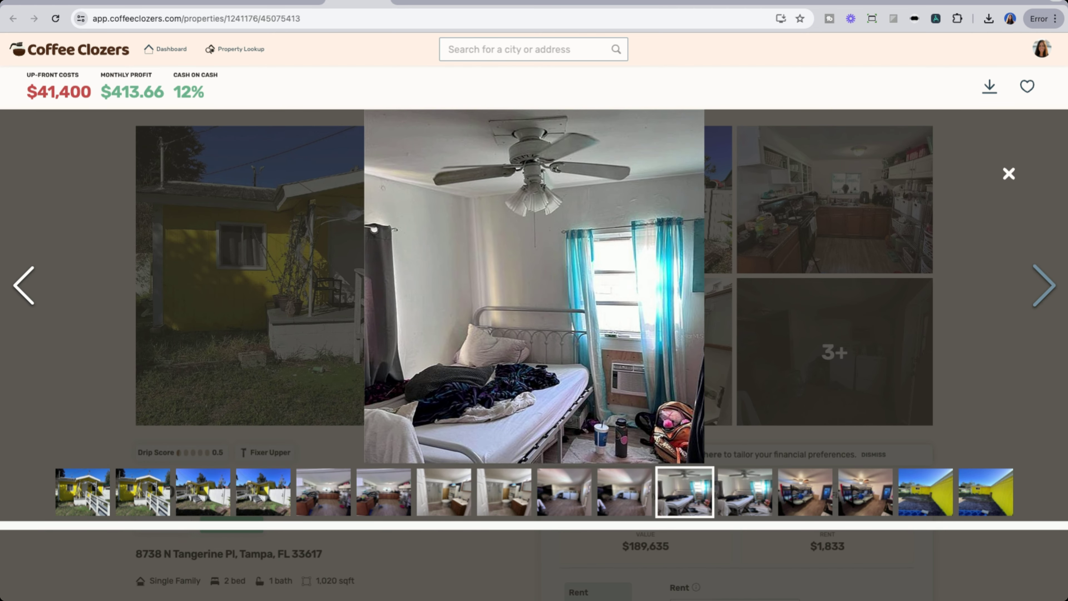
key("Right")
key("Right")
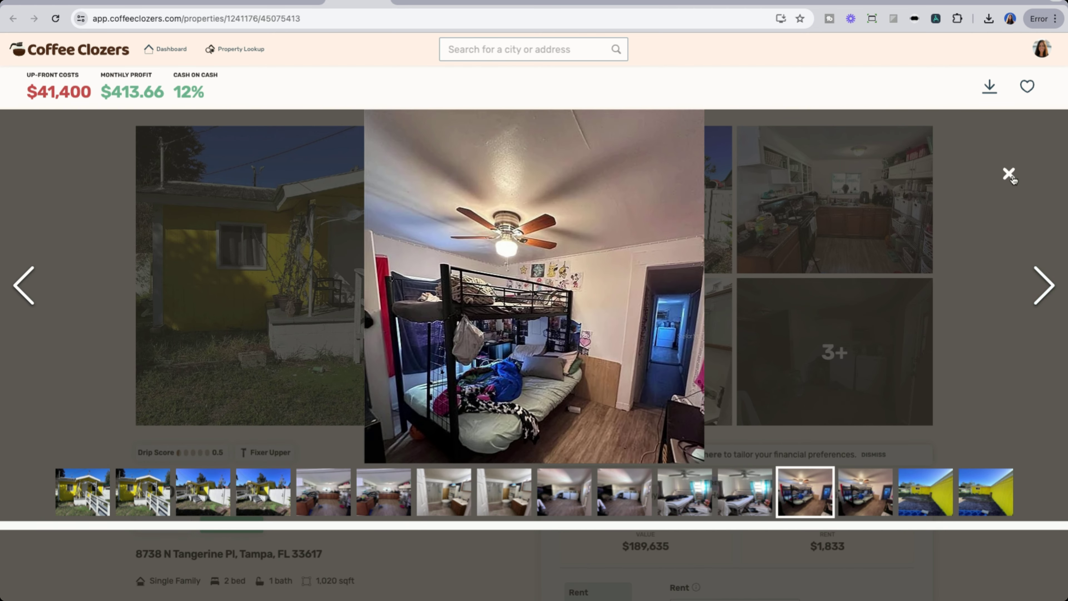
left_click(1008, 173)
scroll(485, 454, "down", 7)
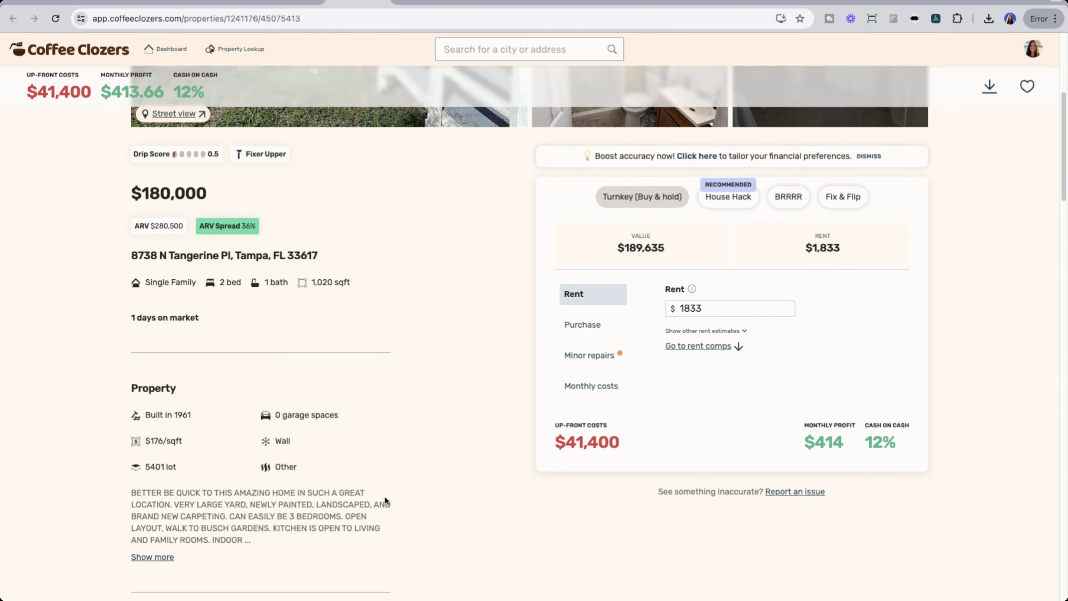
scroll(476, 502, "down", 11)
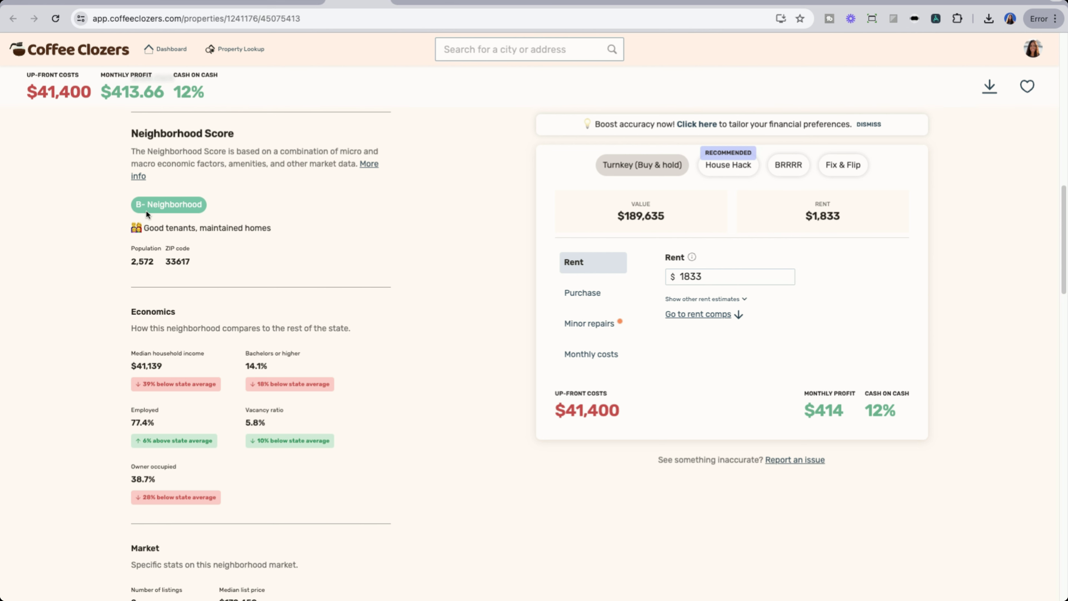
scroll(422, 393, "down", 3)
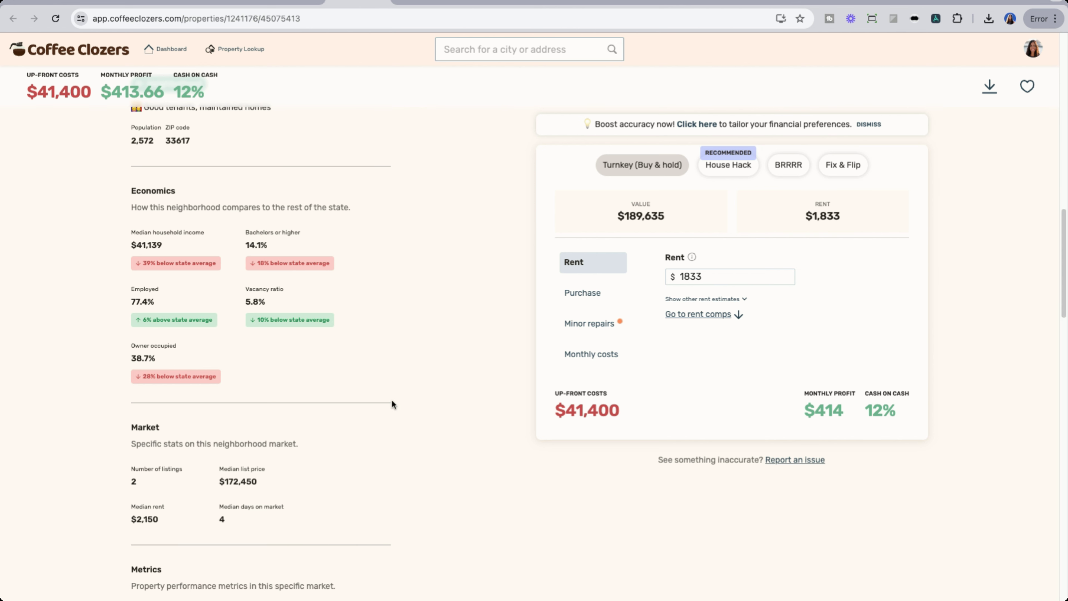
scroll(391, 402, "down", 4)
scroll(393, 401, "down", 2)
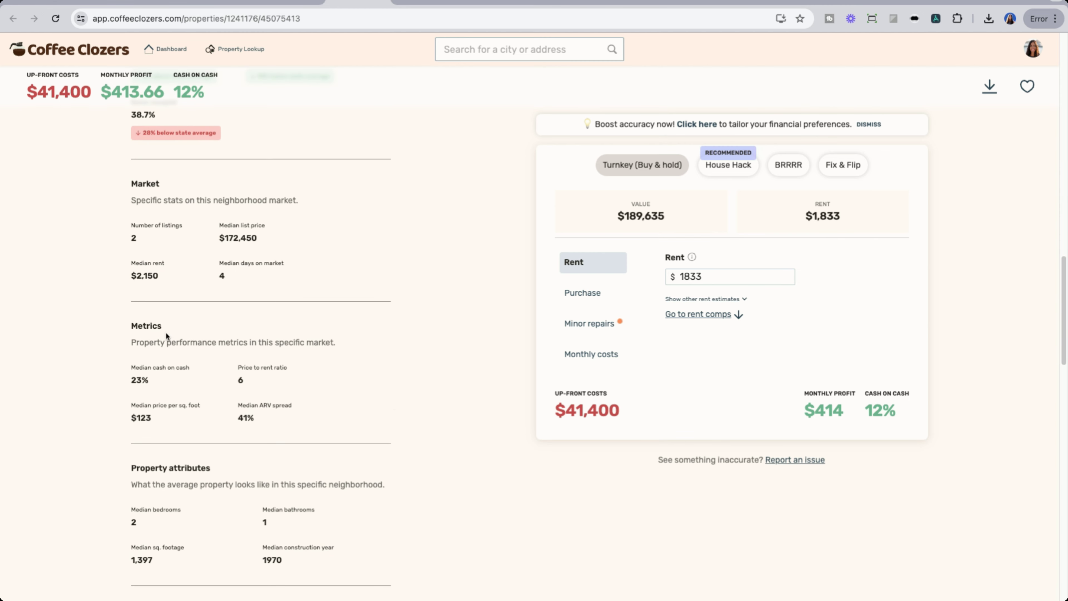
double_click(139, 380)
left_click(206, 392)
scroll(357, 427, "down", 3)
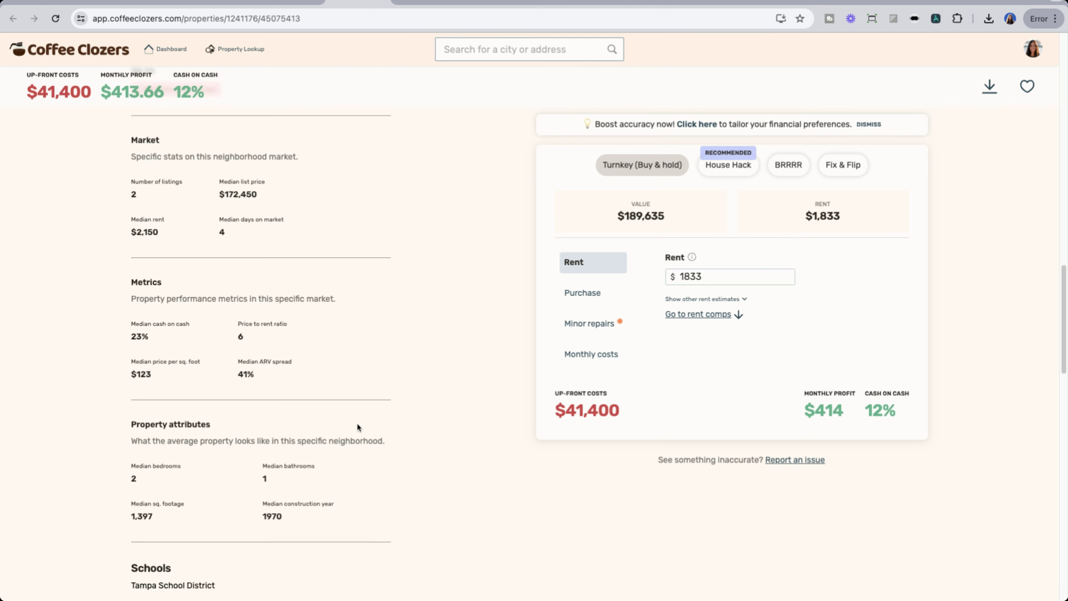
scroll(119, 432, "down", 10)
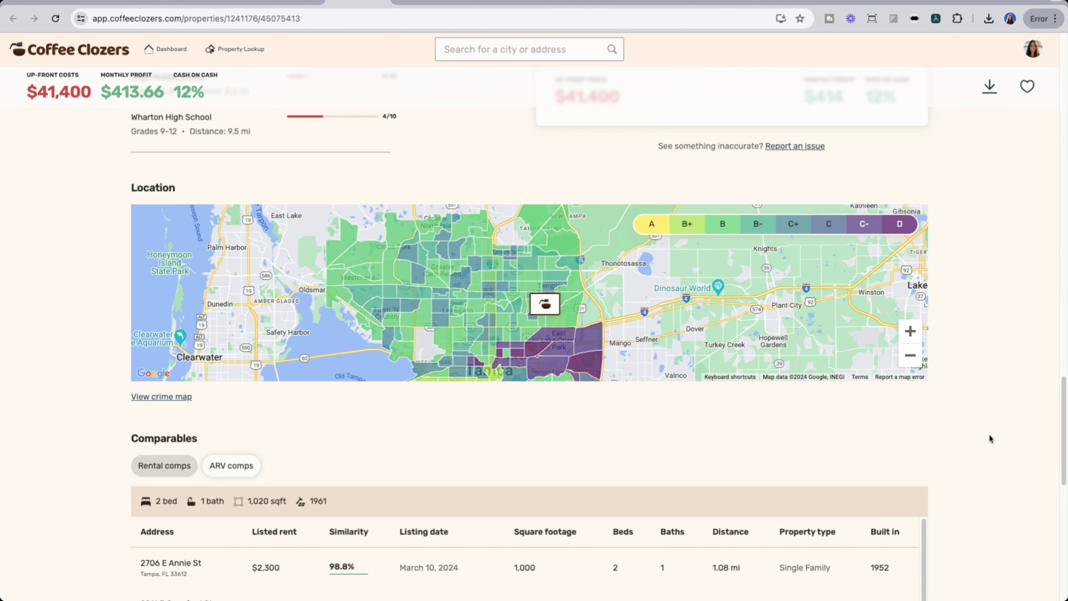
scroll(562, 327, "down", 2)
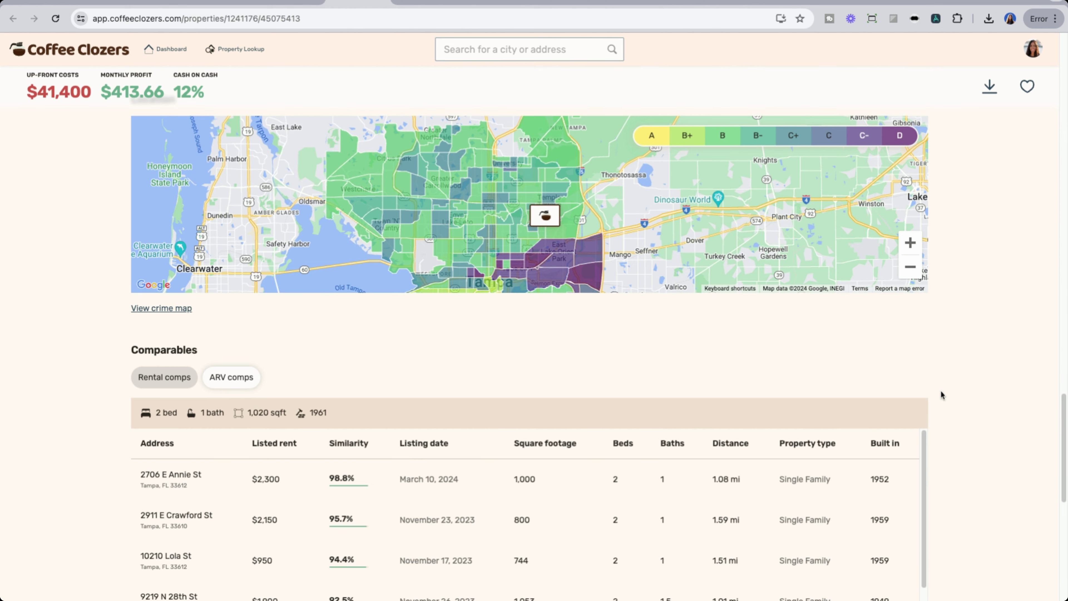
scroll(941, 394, "down", 5)
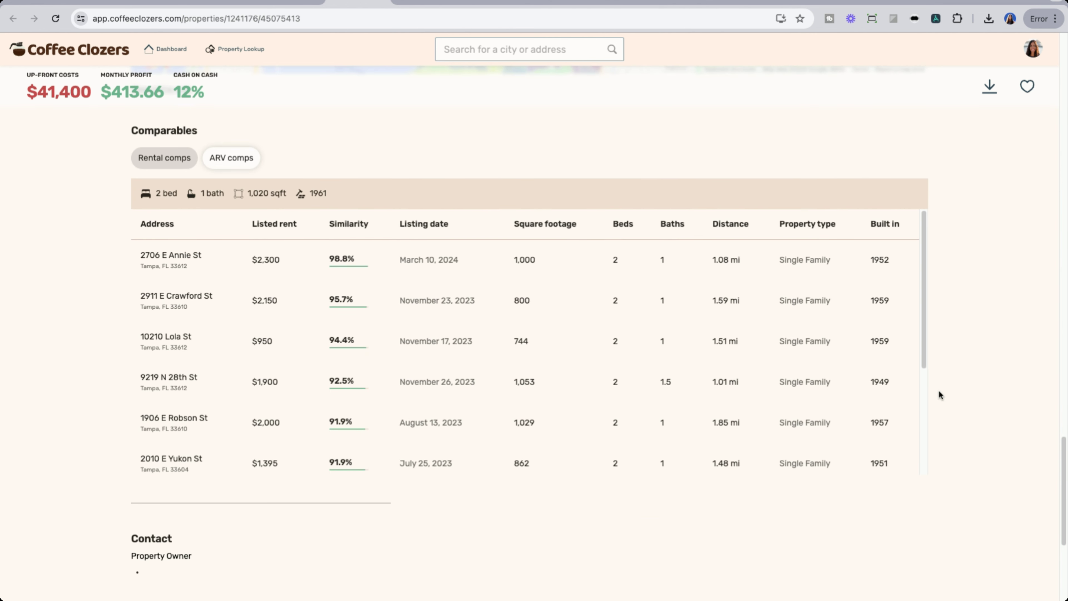
left_click(228, 157)
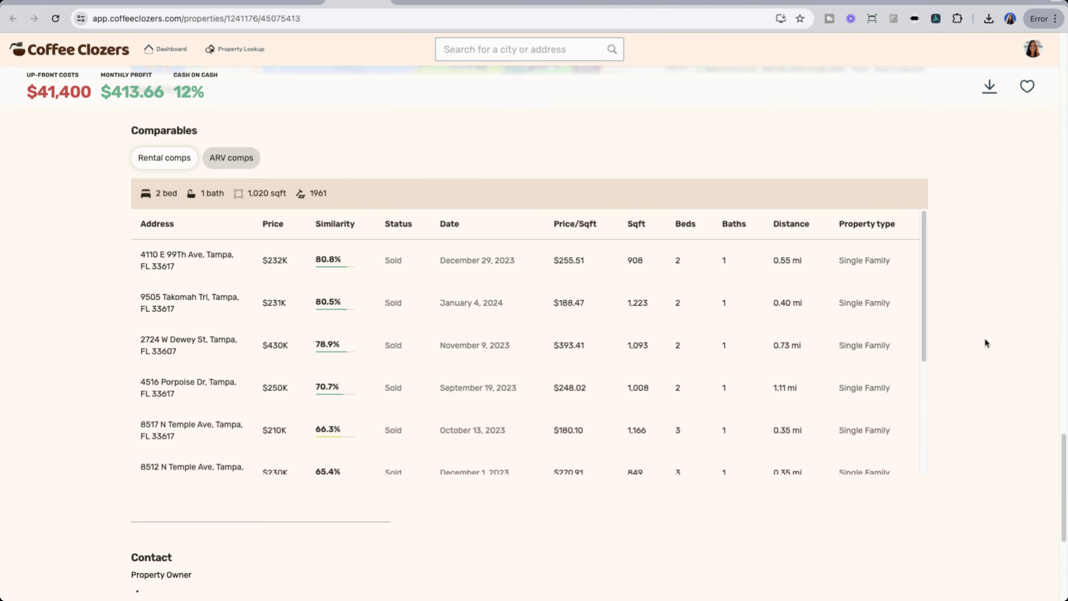
scroll(985, 342, "up", 15)
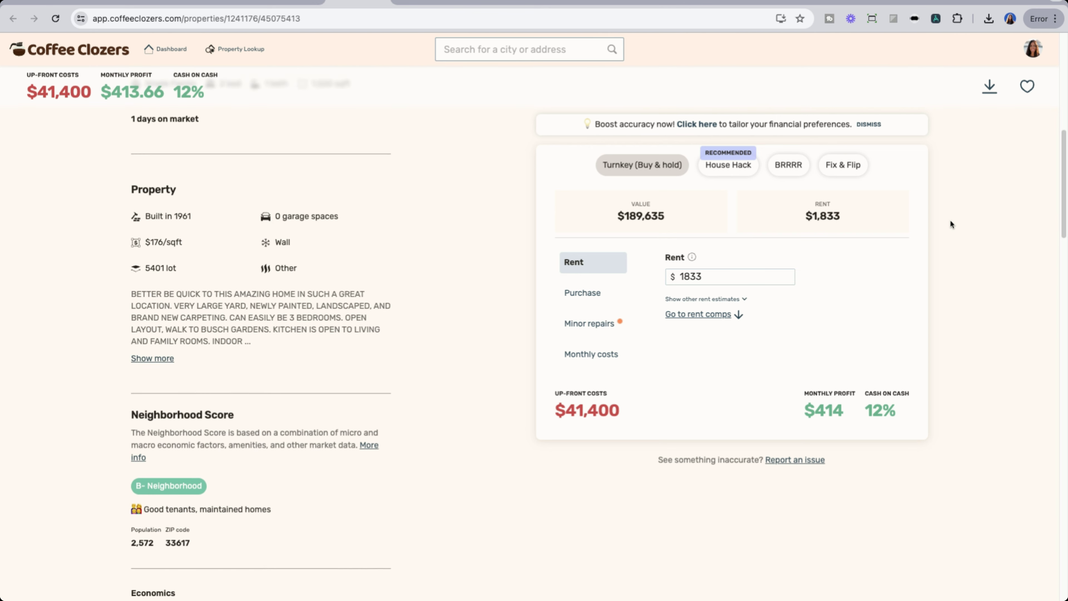
scroll(949, 219, "up", 4)
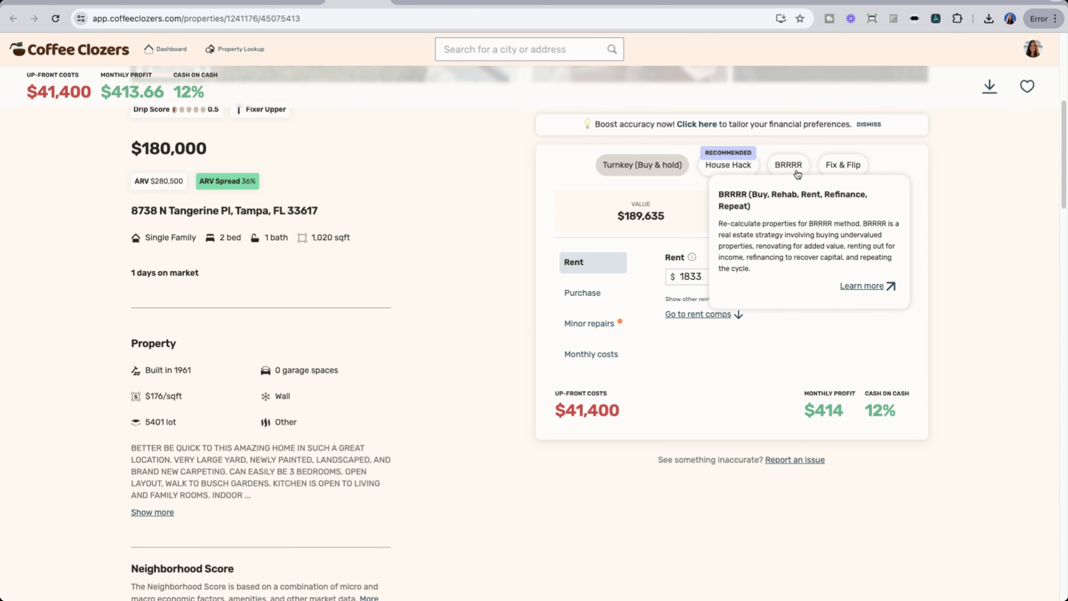
Step: Switch to the BRRRR strategy and reveal the other rent and purchase value estimates
left_click(789, 165)
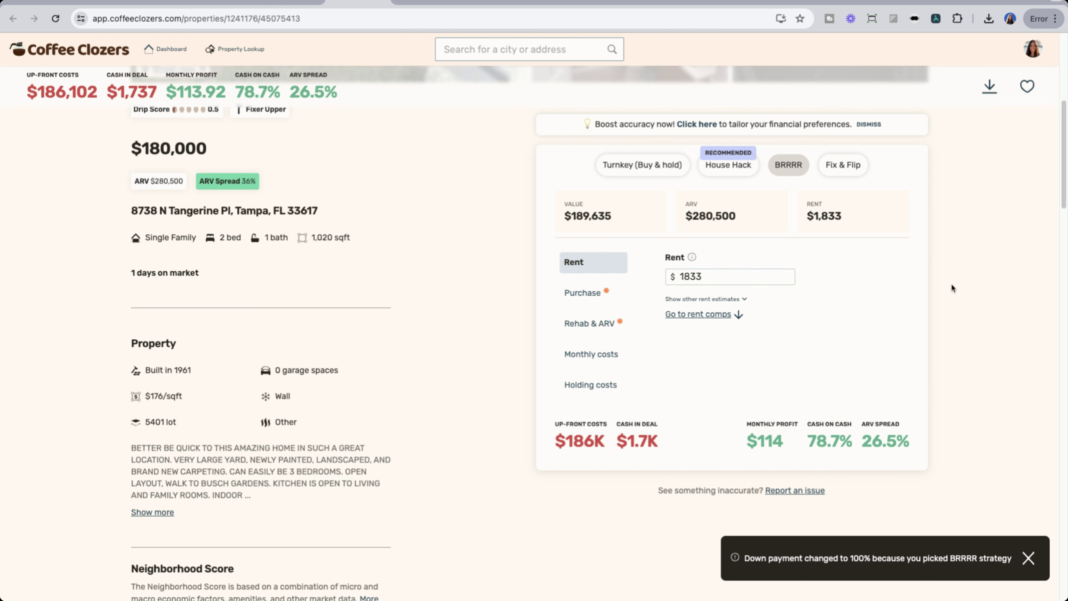
left_click(748, 299)
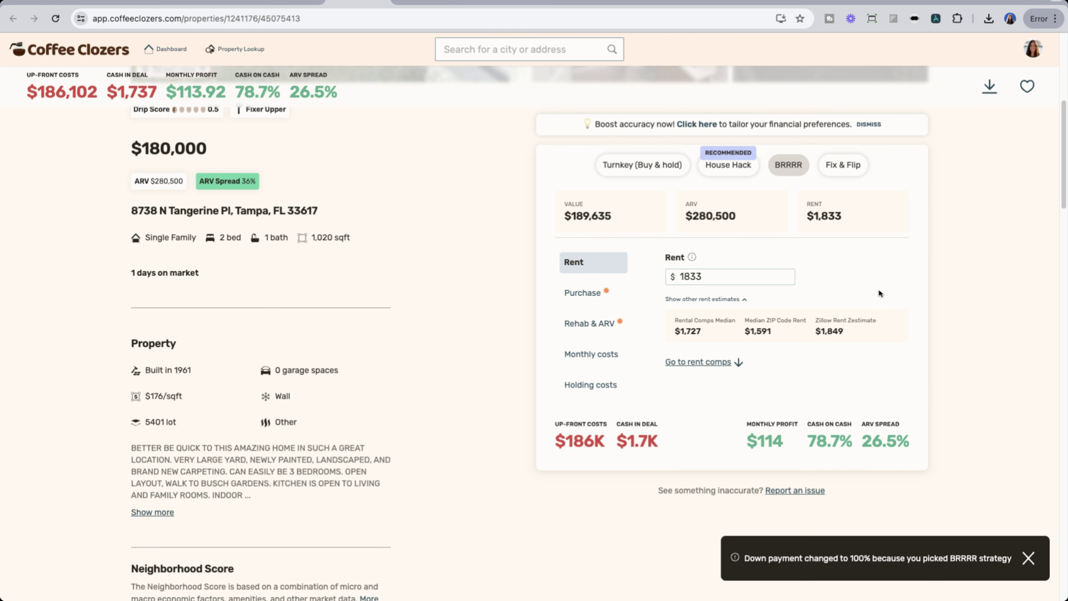
left_click(596, 298)
left_click(770, 346)
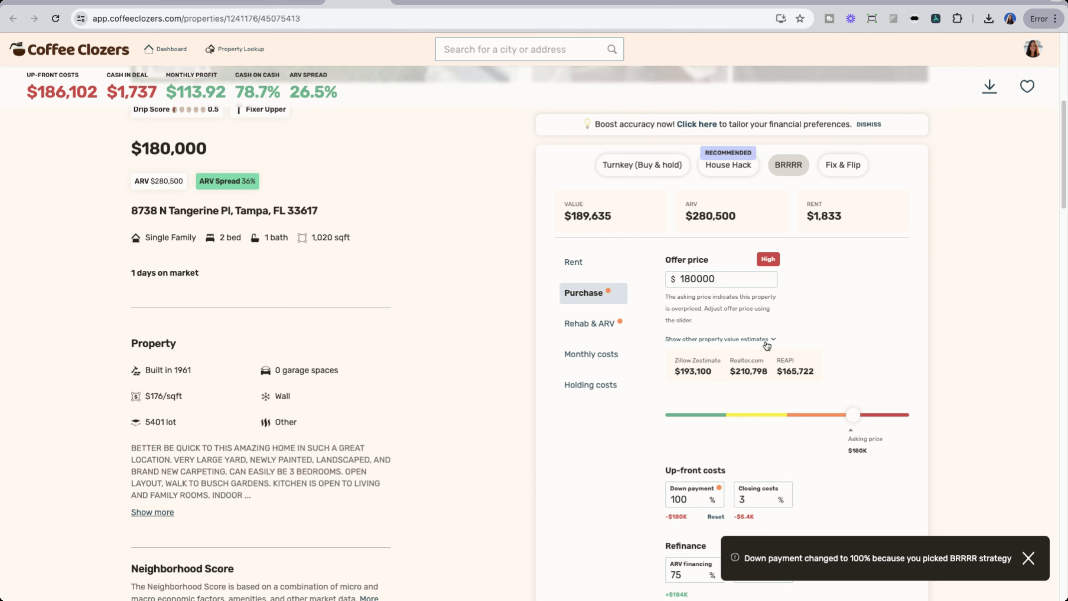
Step: Raise the BRRRR rehab estimate to $11 per sq ft, $11,220 total, on the Rehab & ARV tab
scroll(958, 377, "down", 1)
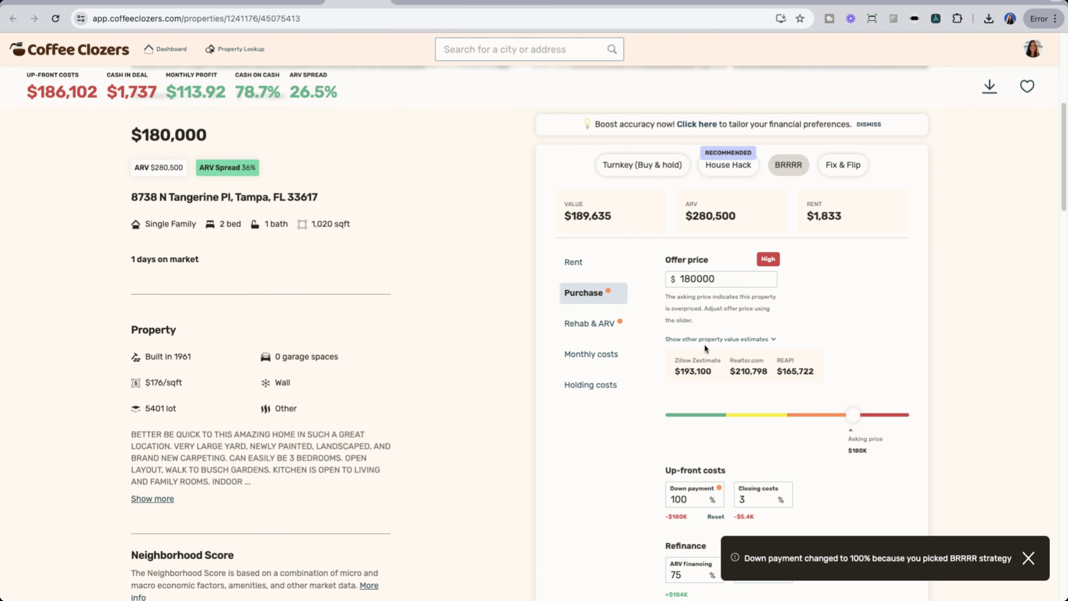
left_click(621, 331)
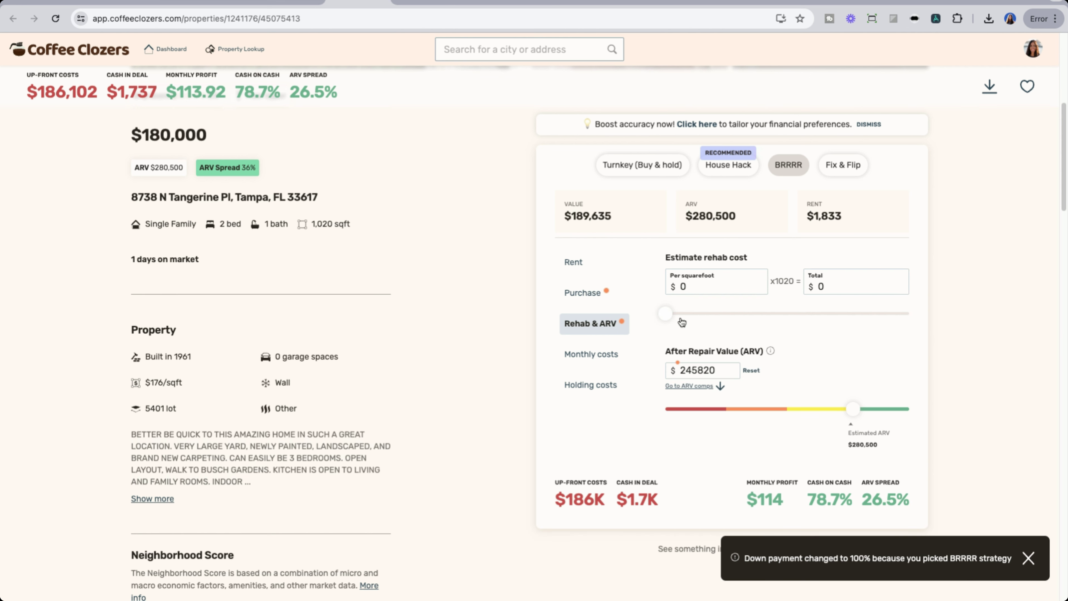
left_click_drag(670, 317, 692, 325)
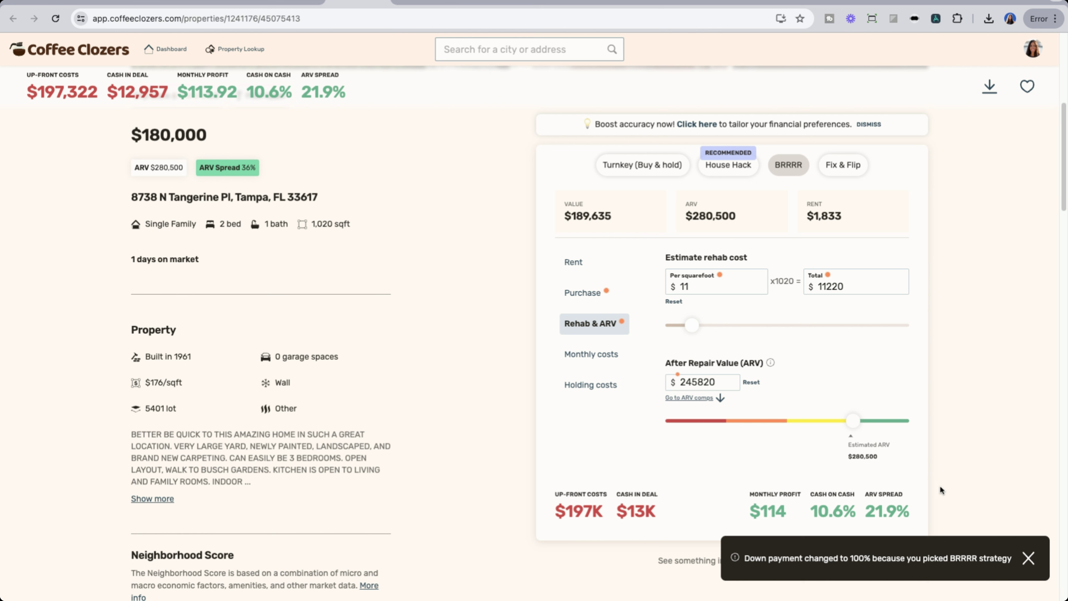
left_click(297, 1)
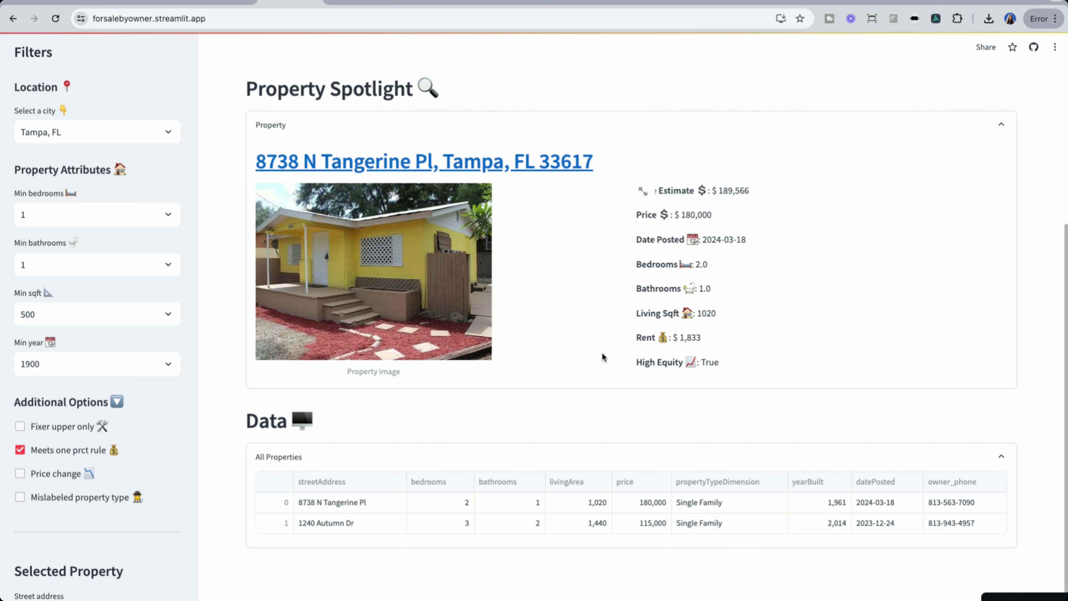
triple_click(626, 365)
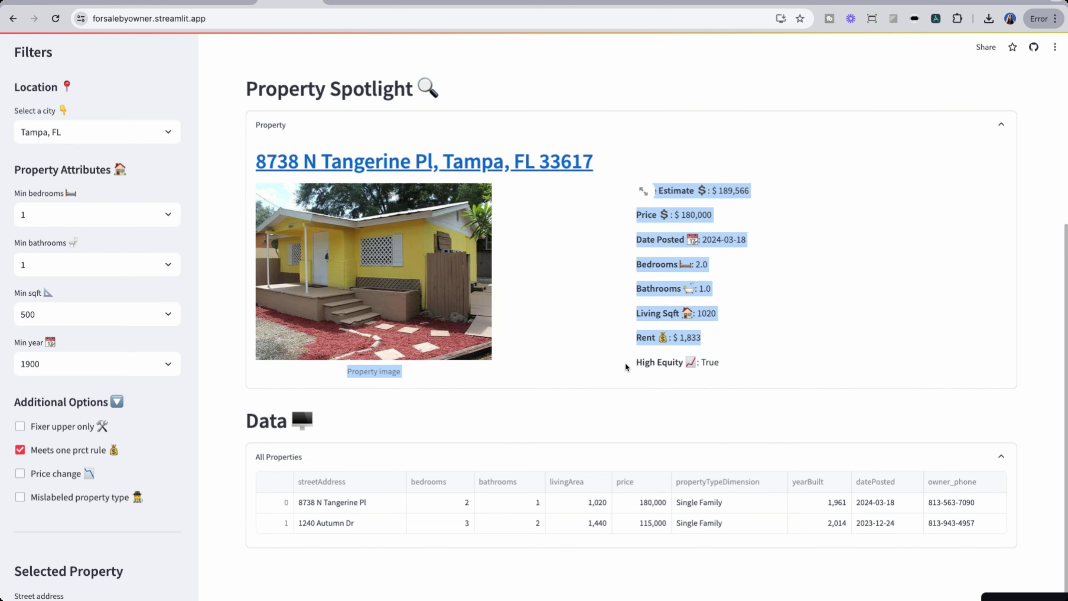
left_click(740, 371)
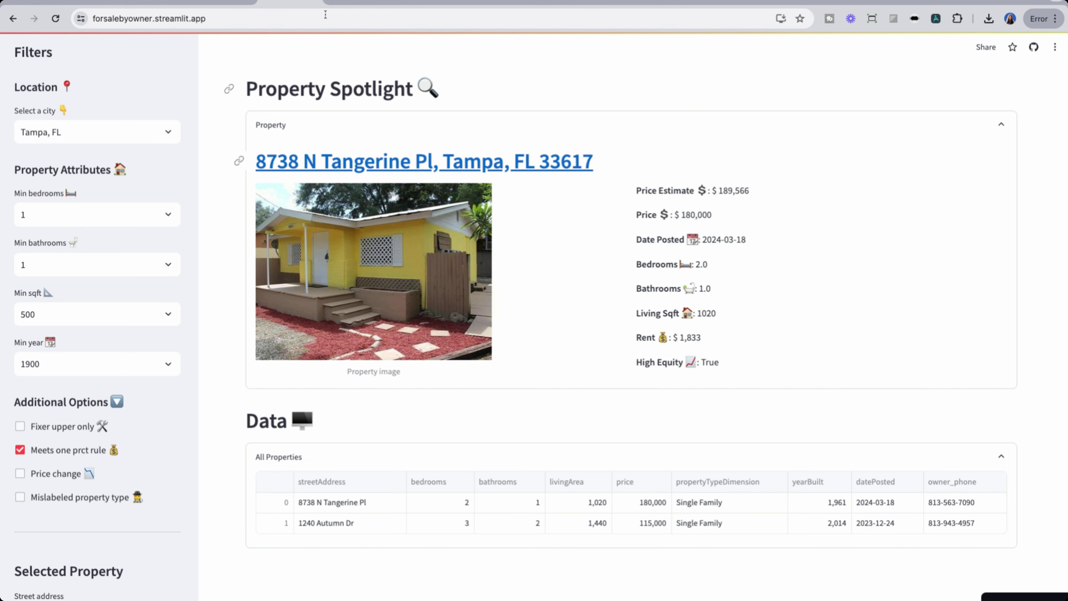
left_click(418, 6)
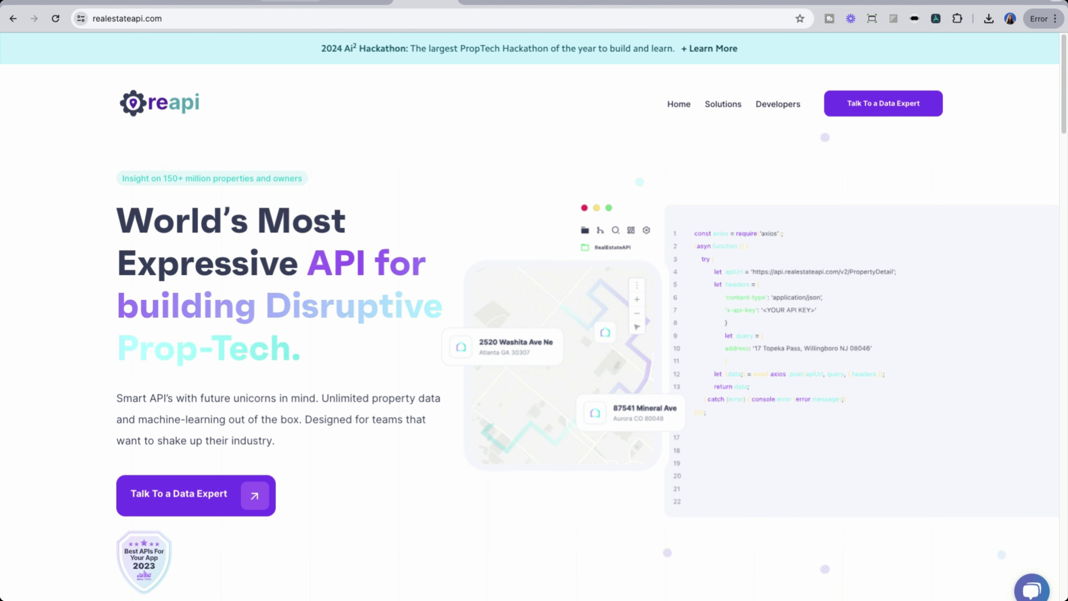
left_click(86, 4)
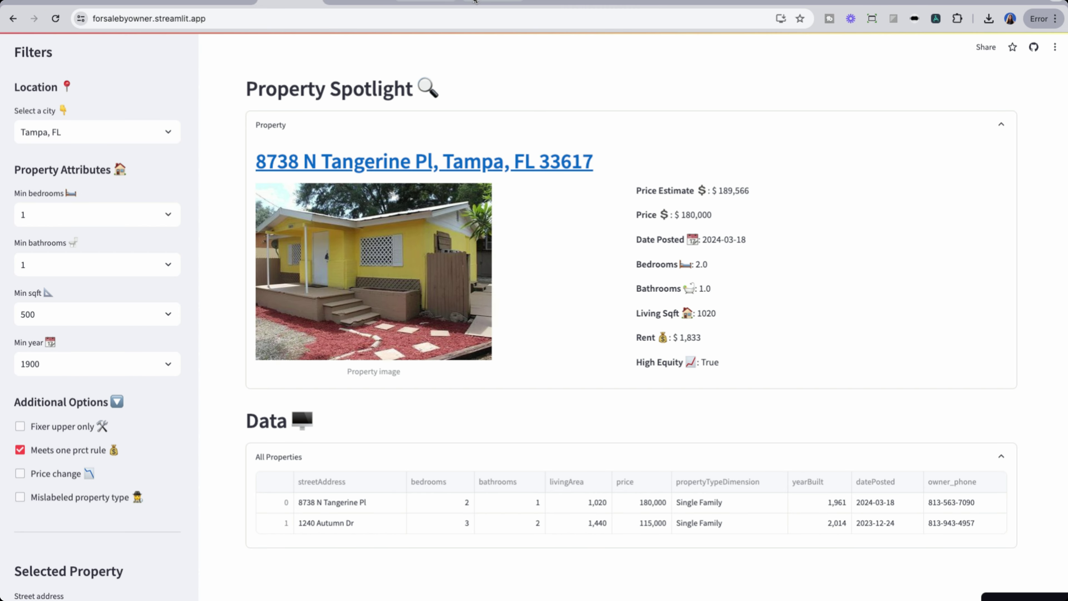
left_click(565, 4)
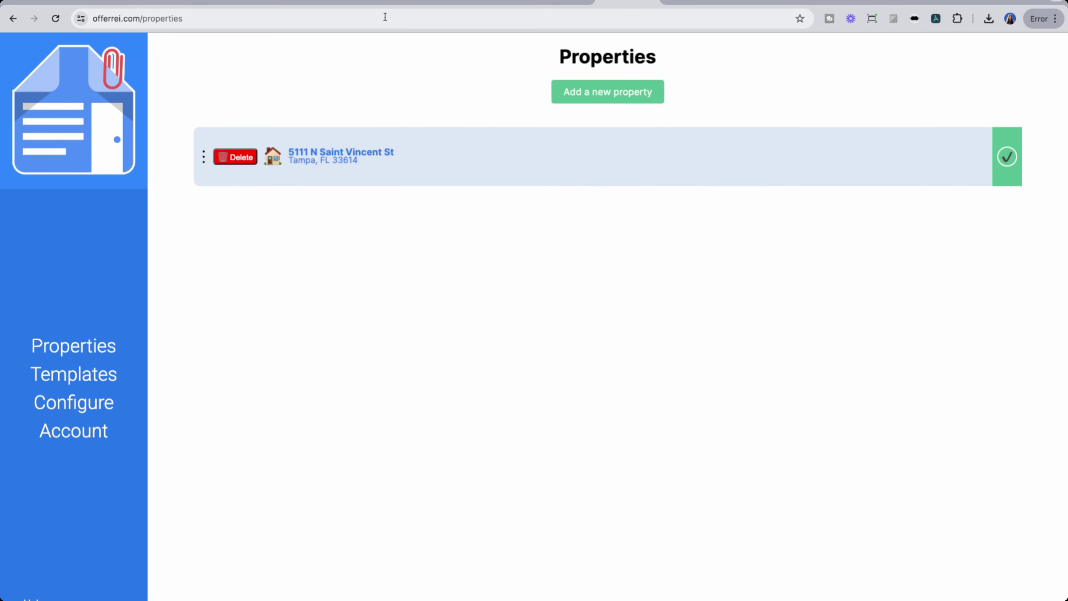
left_click(293, 2)
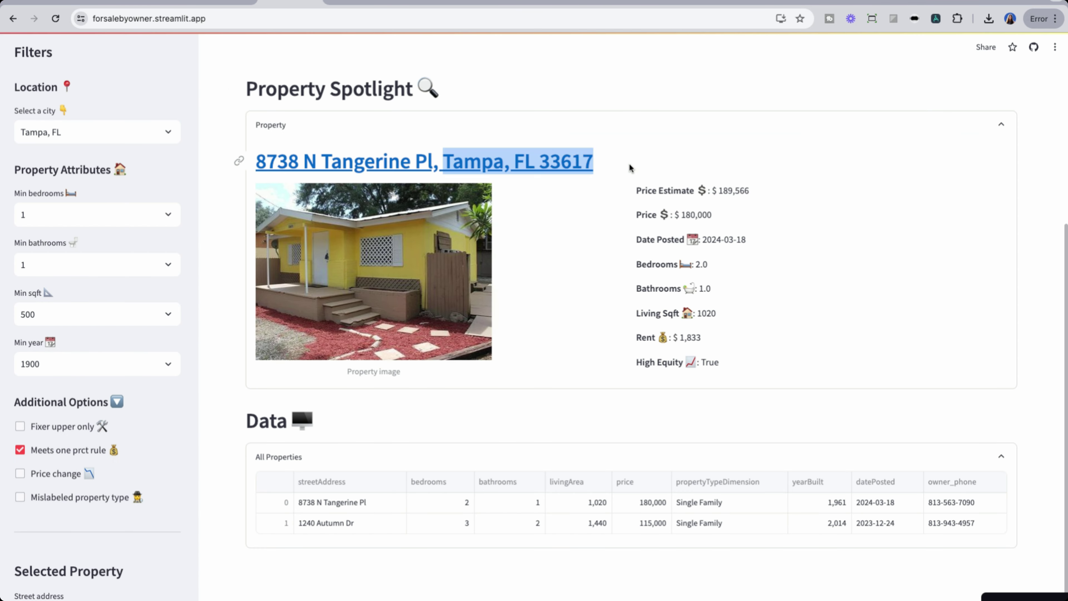
left_click_drag(629, 168, 256, 165)
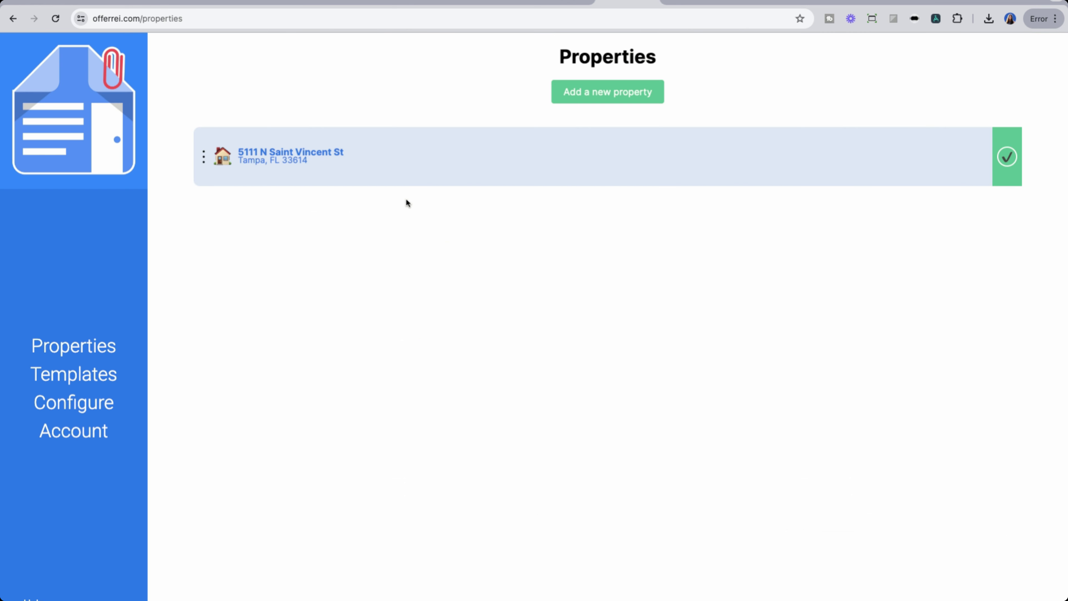
left_click(580, 95)
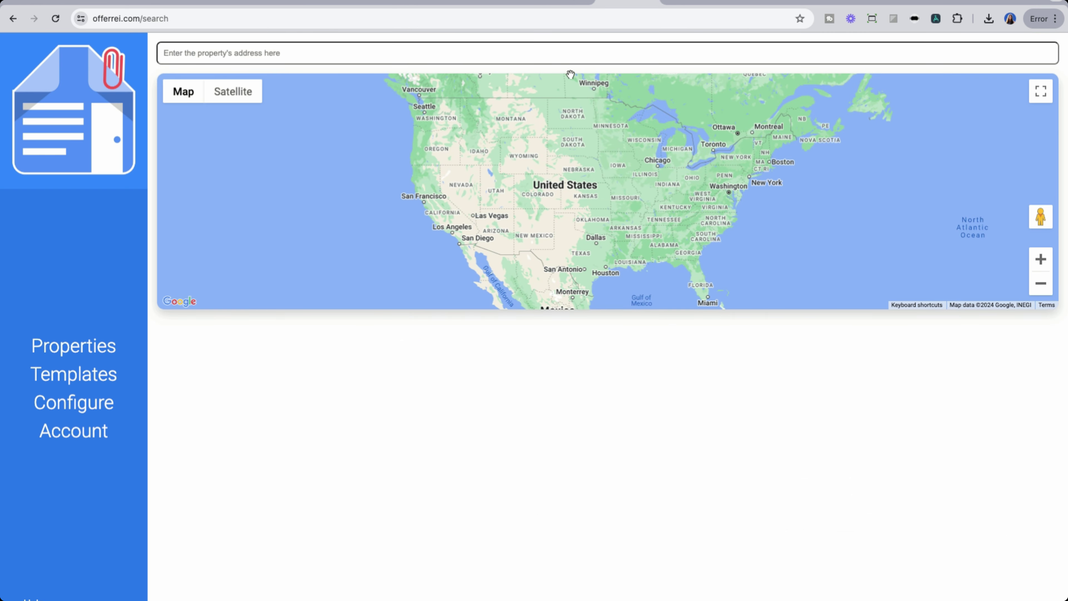
left_click(558, 53)
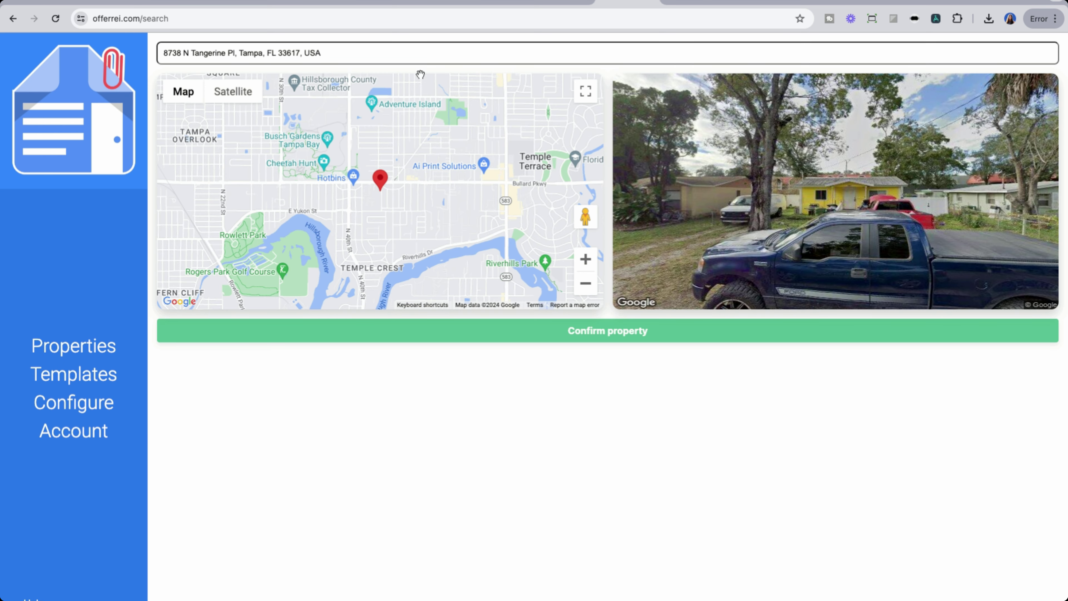
left_click(275, 4)
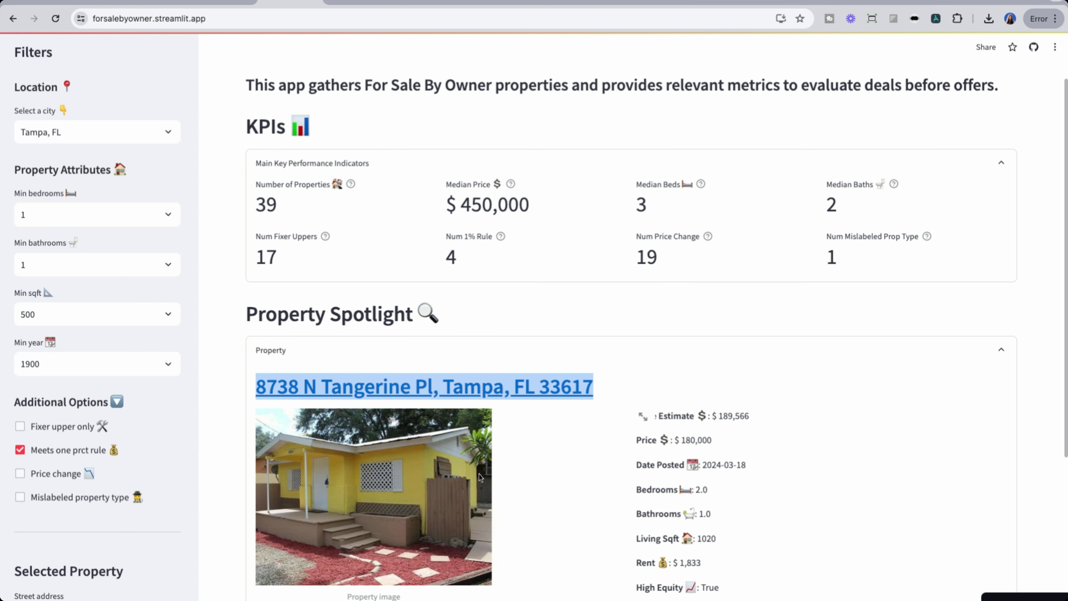
left_click(496, 2)
Step: Confirm the property and review its owner, last sale year and loan details
left_click(824, 339)
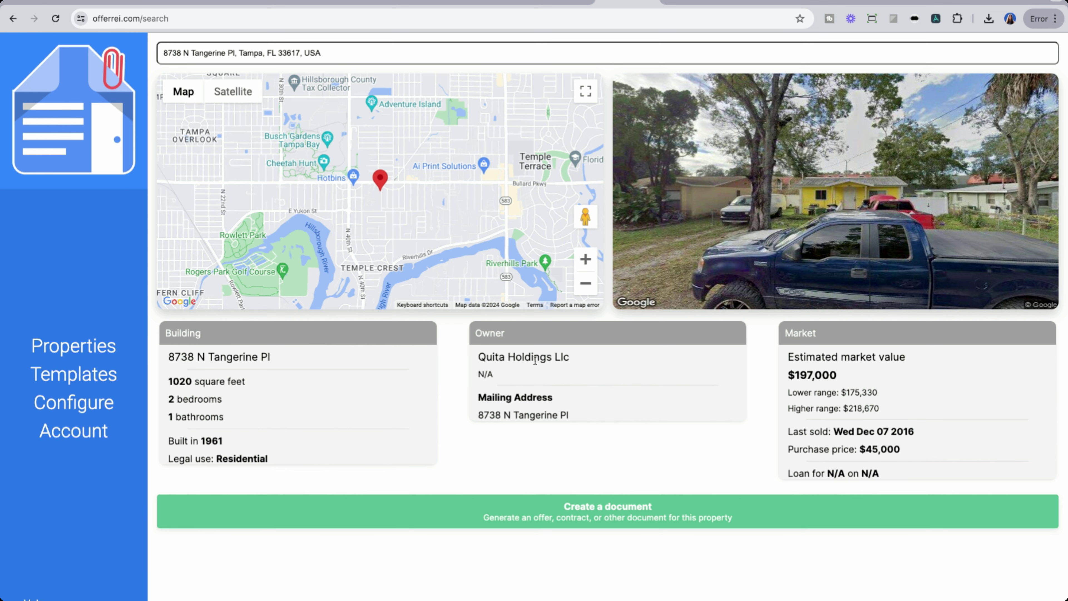
left_click_drag(486, 357, 604, 362)
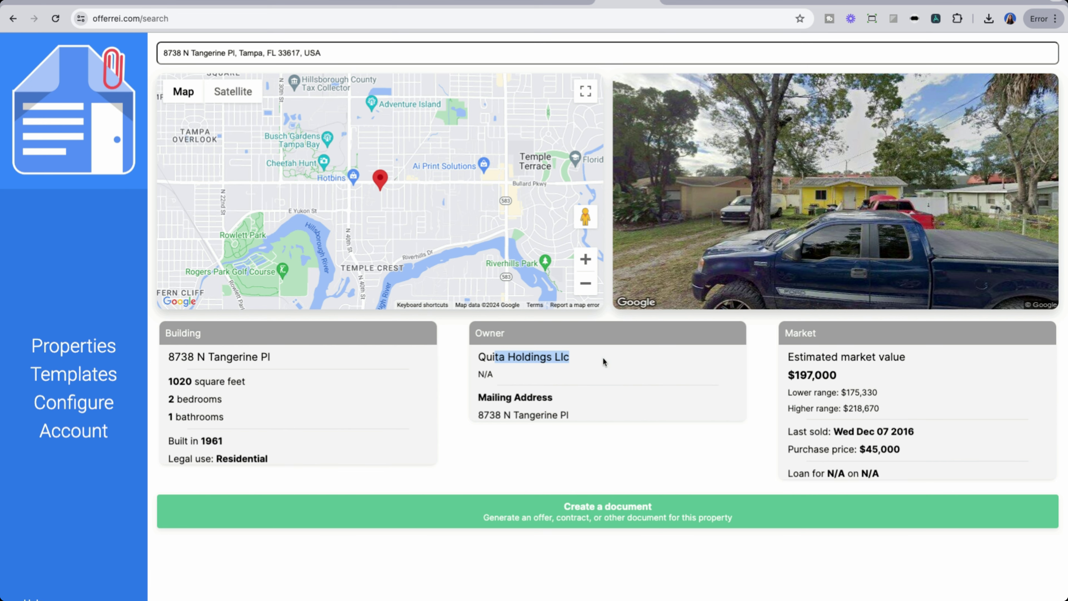
left_click(583, 374)
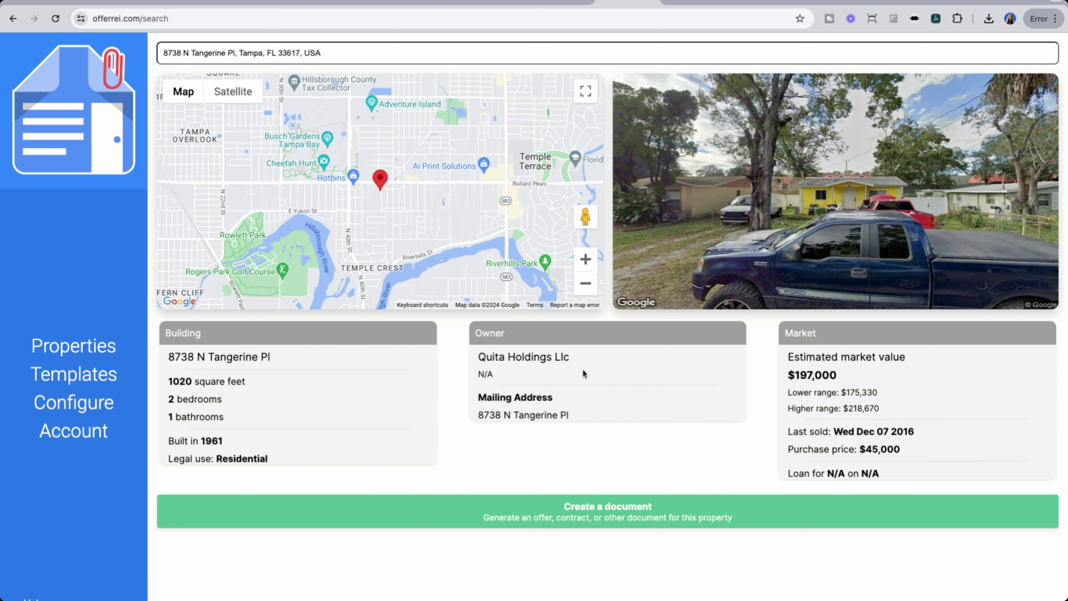
double_click(946, 436)
left_click_drag(931, 474, 791, 474)
left_click(744, 474)
left_click(634, 516)
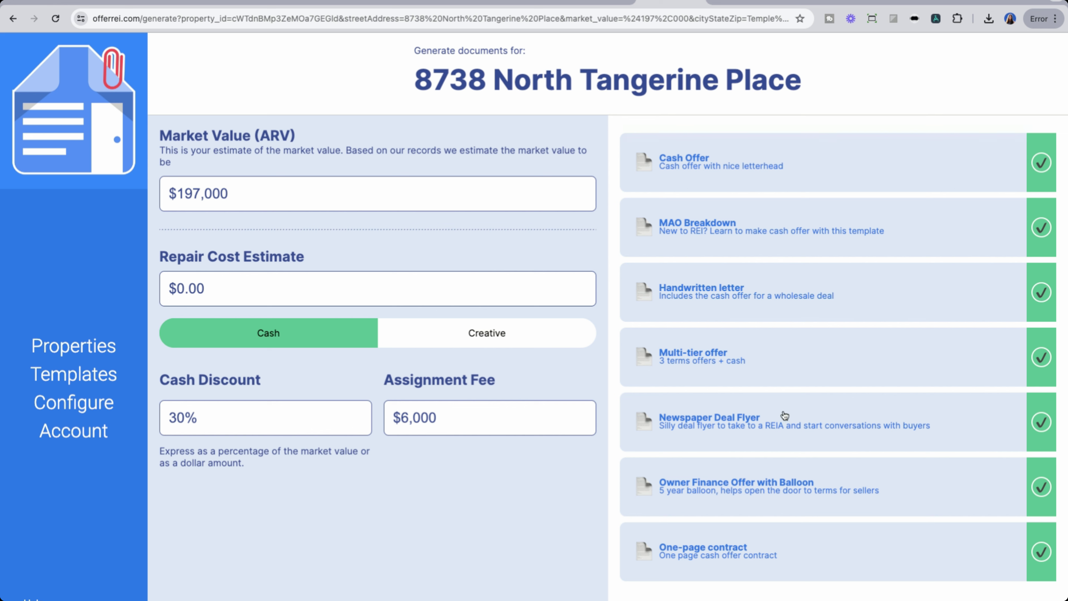
left_click(1041, 228)
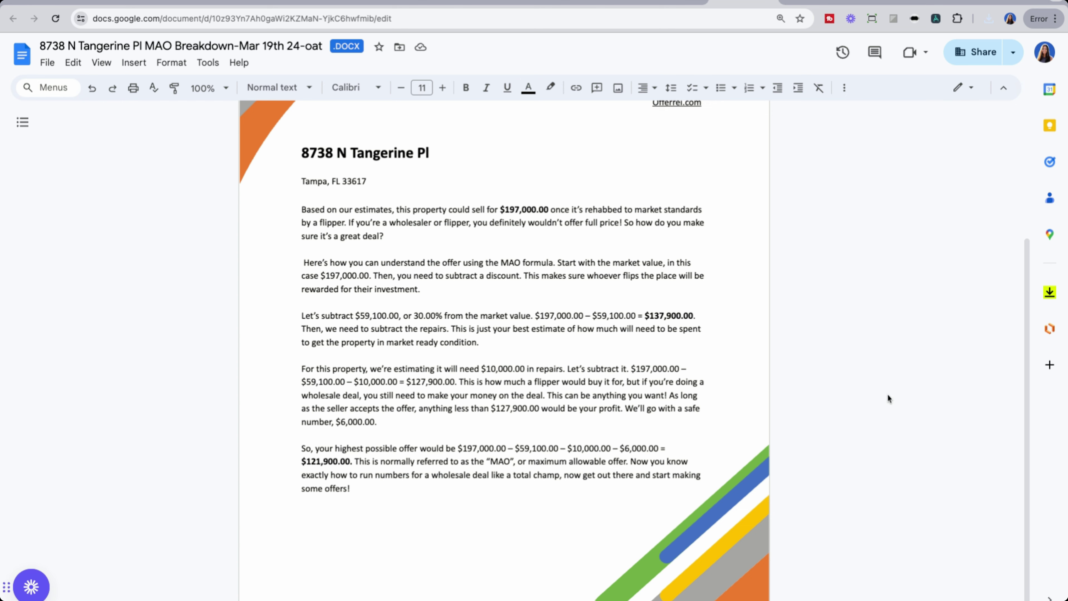
Step: Switch to the Multi-tier offer letter, with Offer #1 at $241,281.22
key("ctrl+Tab")
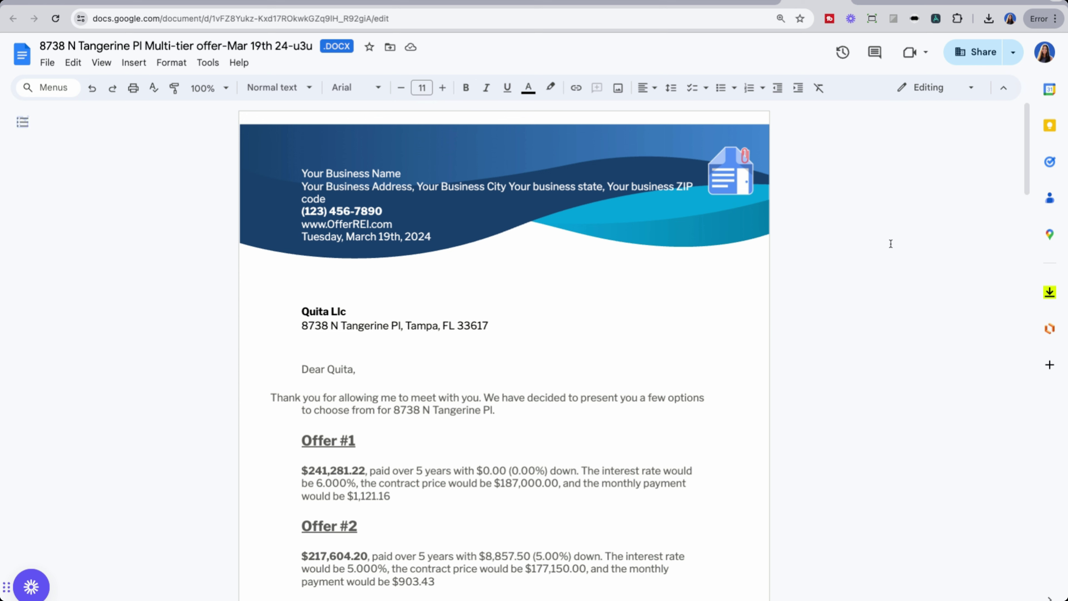
scroll(883, 249, "down", 3)
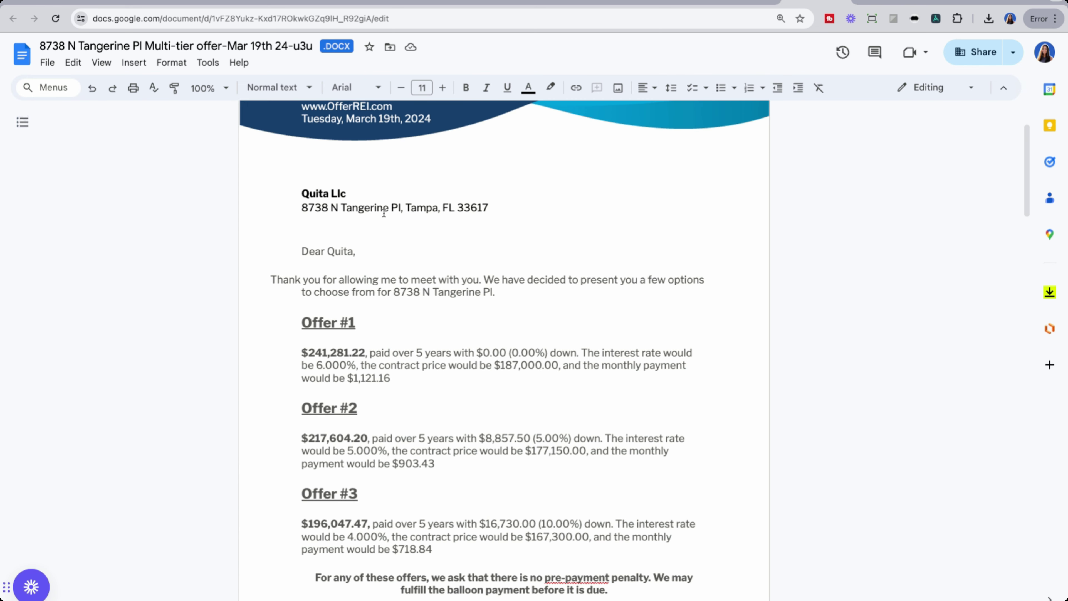
scroll(252, 265, "down", 2)
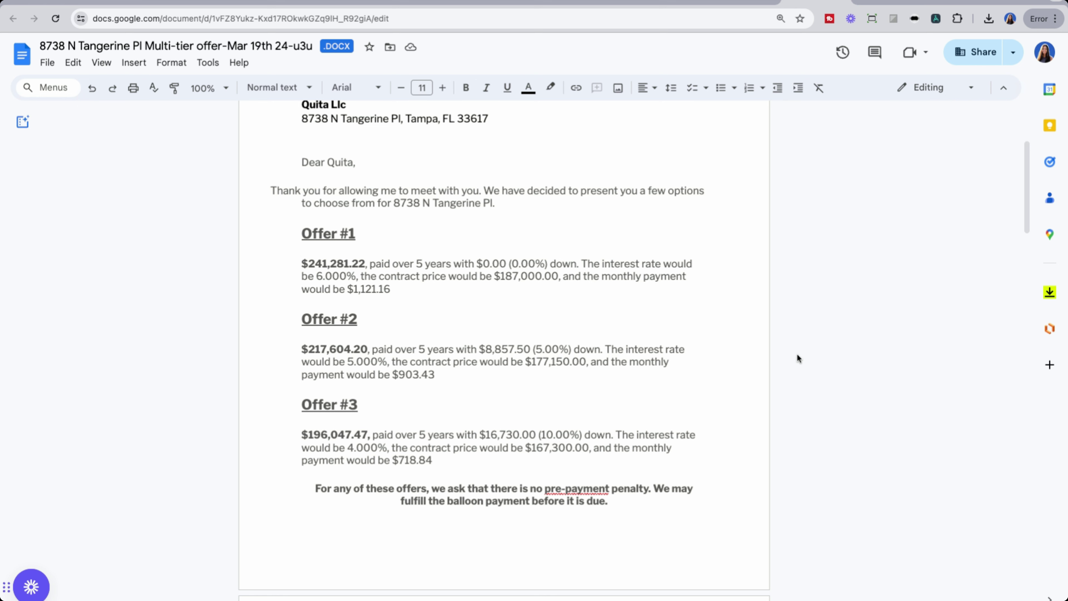
scroll(799, 357, "down", 10)
scroll(797, 355, "down", 2)
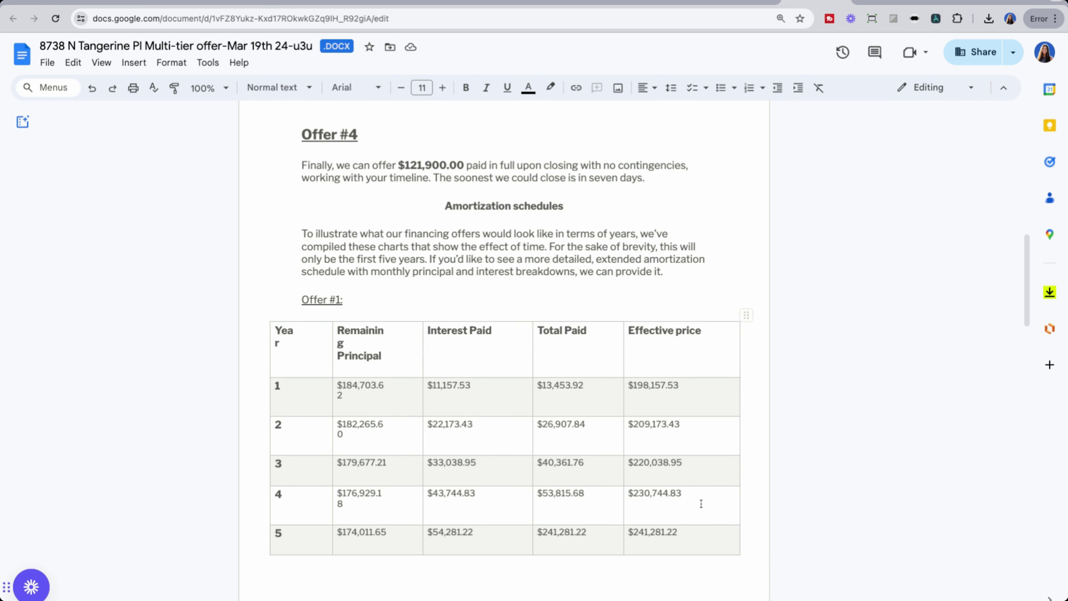
scroll(854, 301, "down", 12)
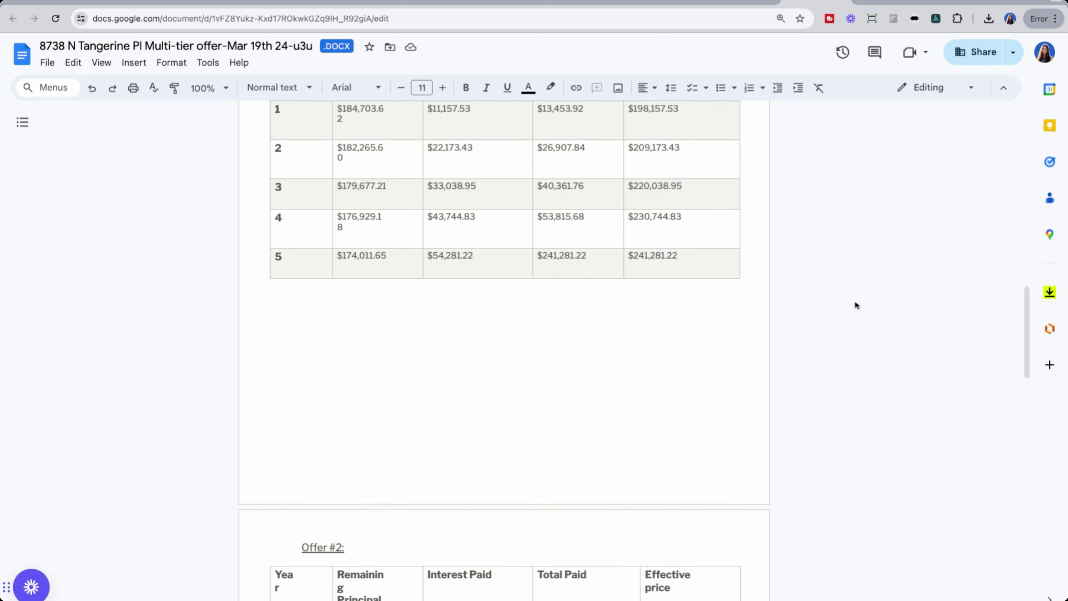
scroll(854, 300, "down", 10)
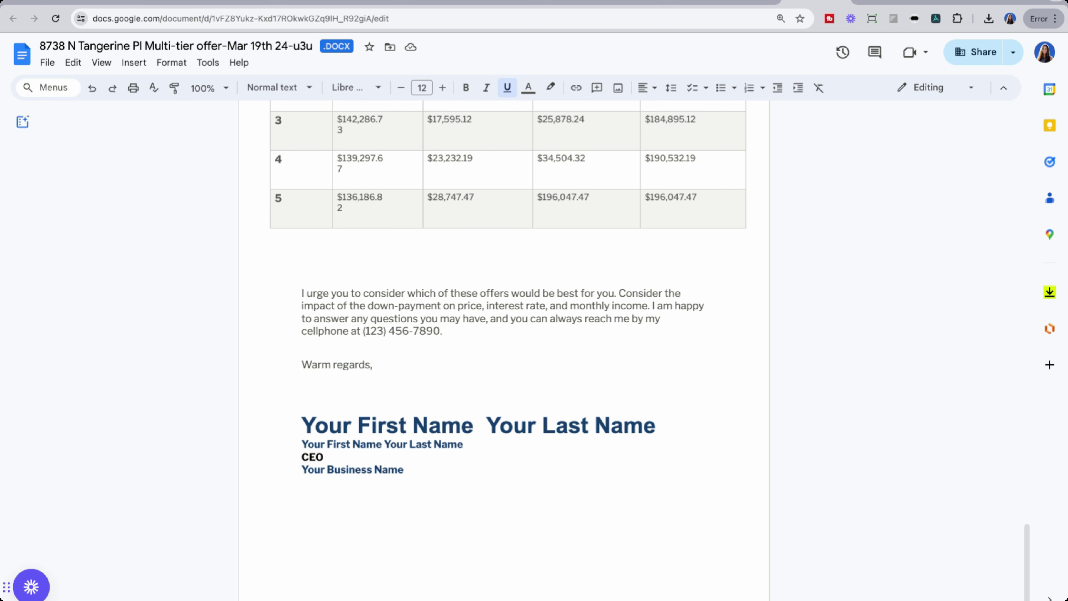
key("ctrl+Tab")
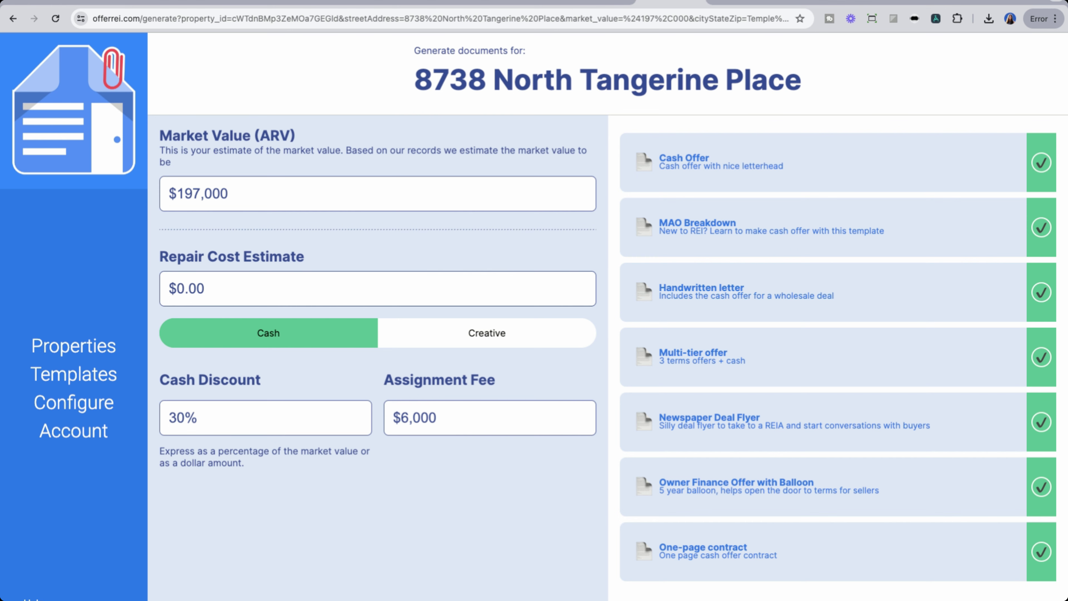